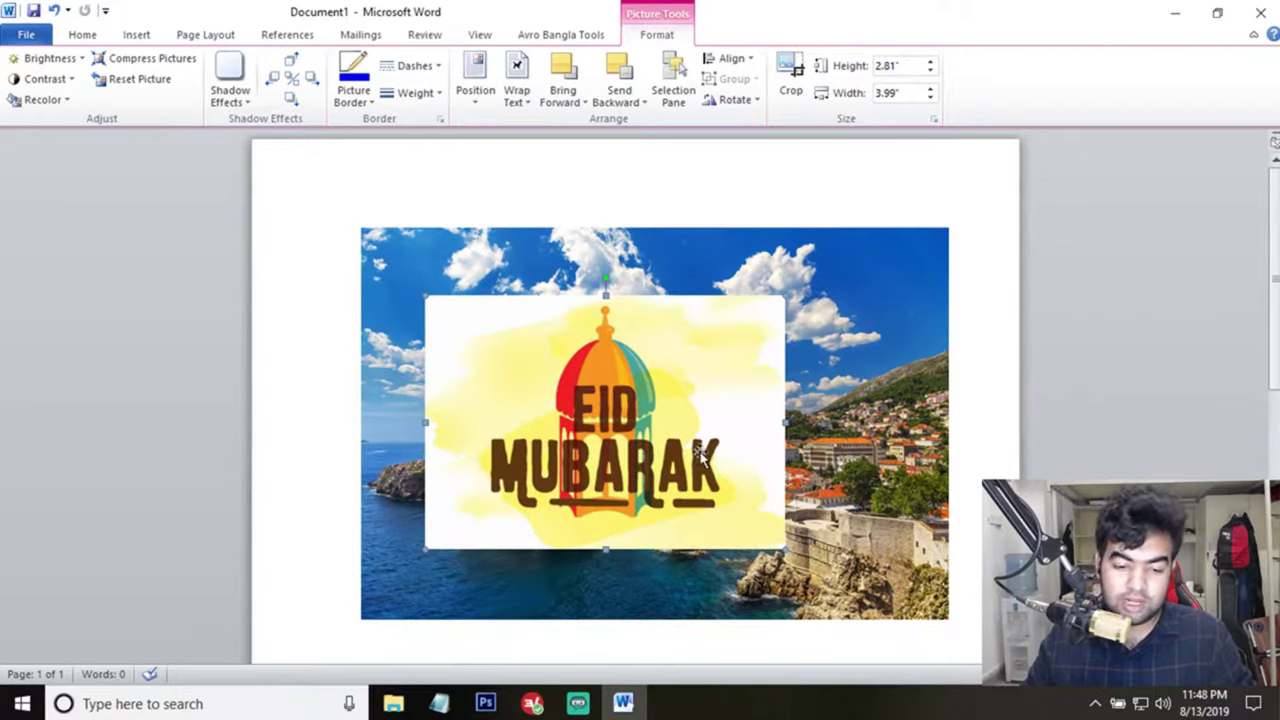
# Step: Nudge the Eid Mubarak picture slightly to the right
pyautogui.moveTo(700, 440); pyautogui.dragTo(720, 446)
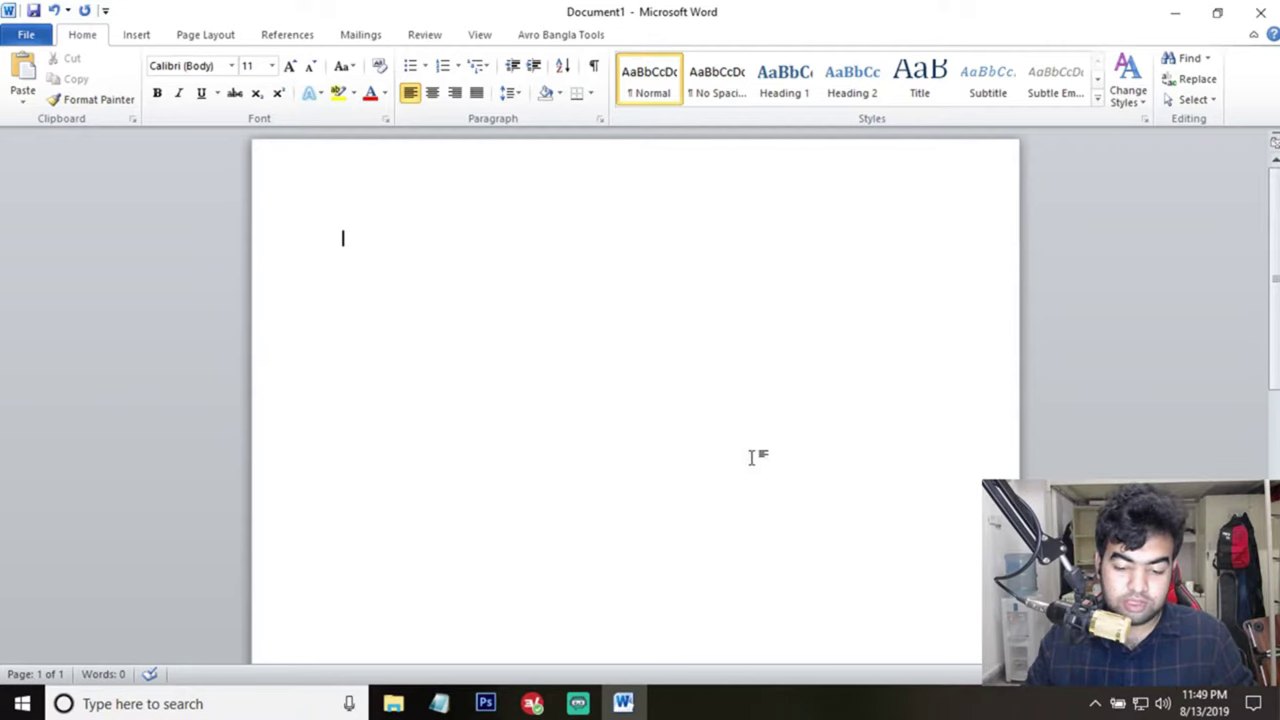
# Step: Drag the dubrovnik-hero photo from the desktop into Document1
pyautogui.press('super+d')
pyautogui.moveTo(318, 412); pyautogui.dragTo(535, 320)
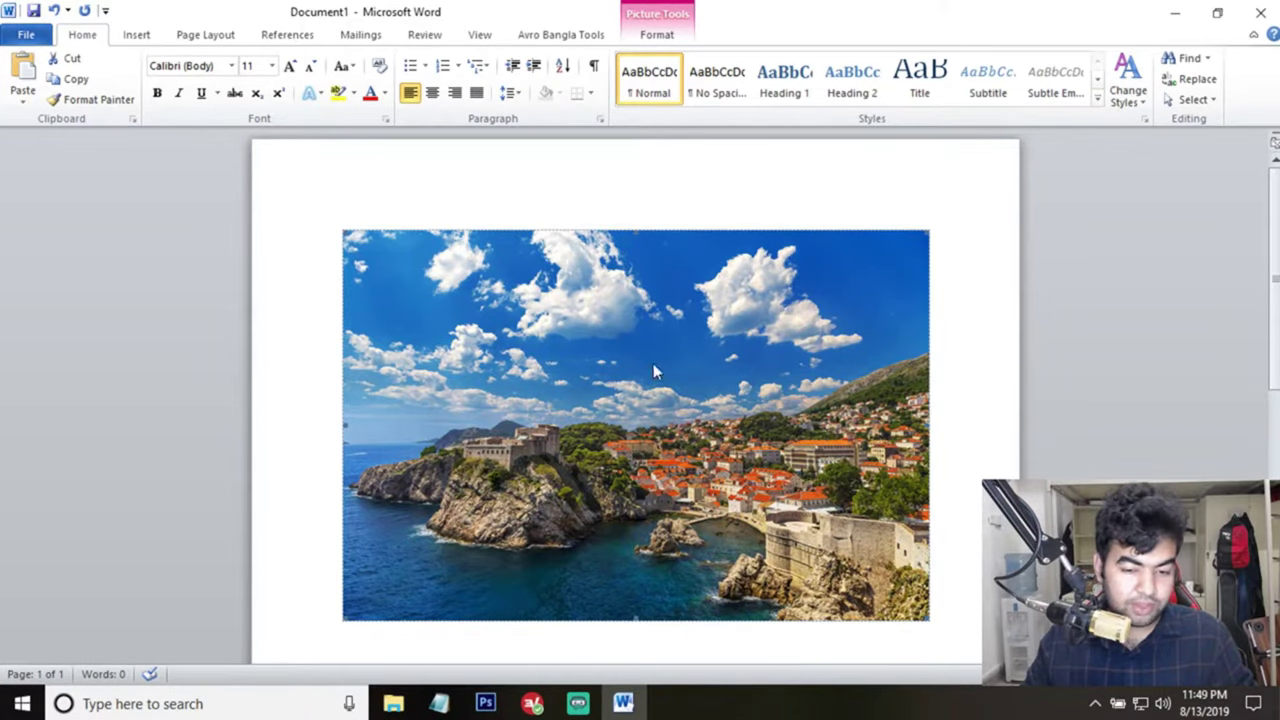
pyautogui.click(667, 36)
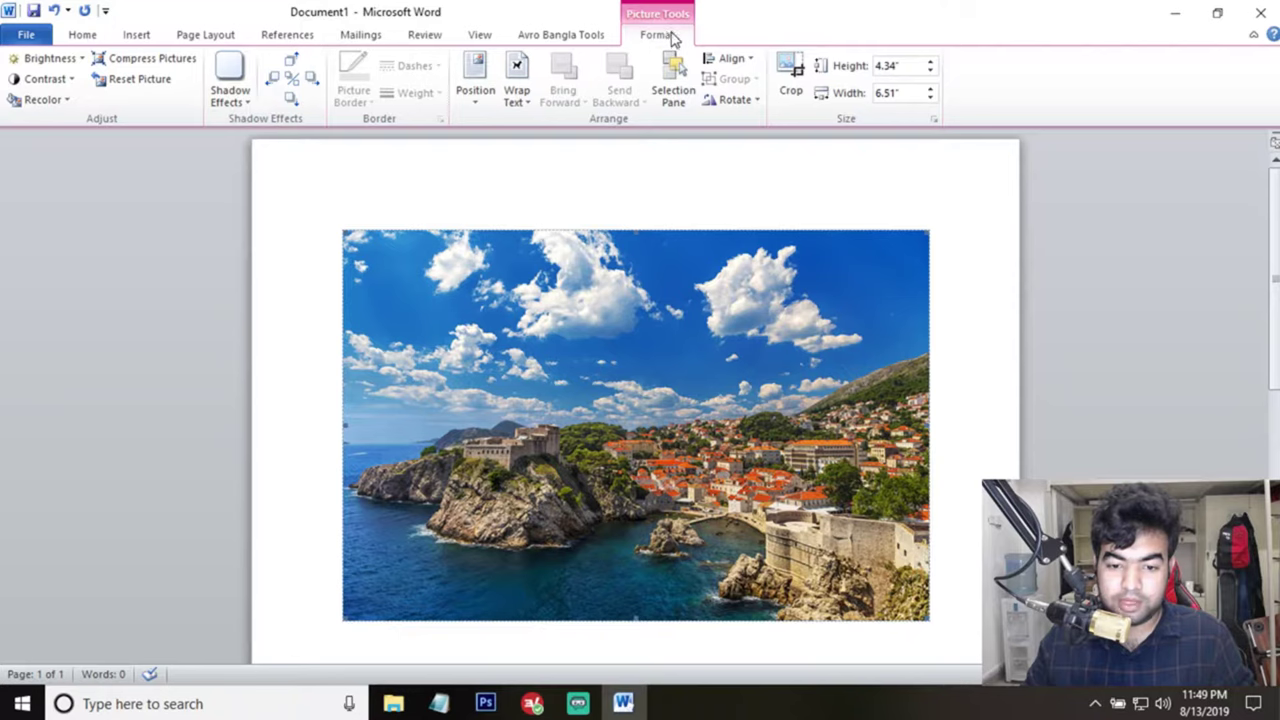
# Step: Set the Dubrovnik photo's text wrapping to In Front of Text
pyautogui.click(520, 100)
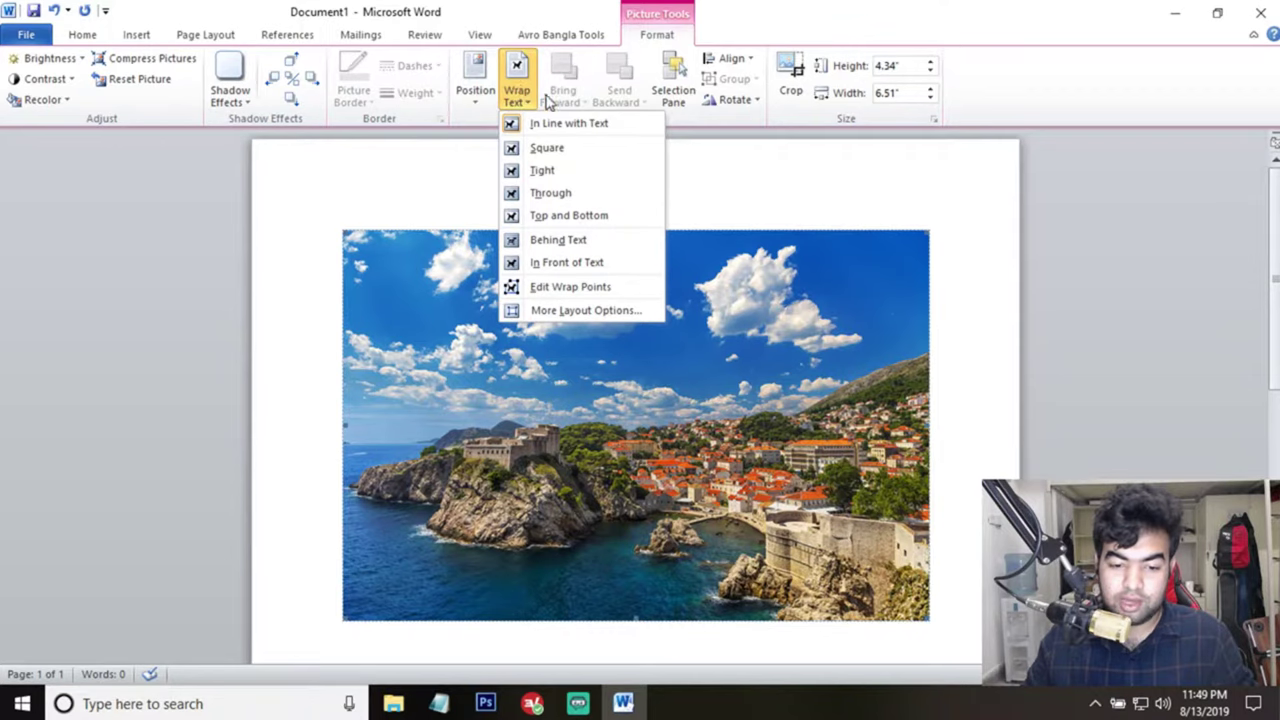
pyautogui.click(585, 263)
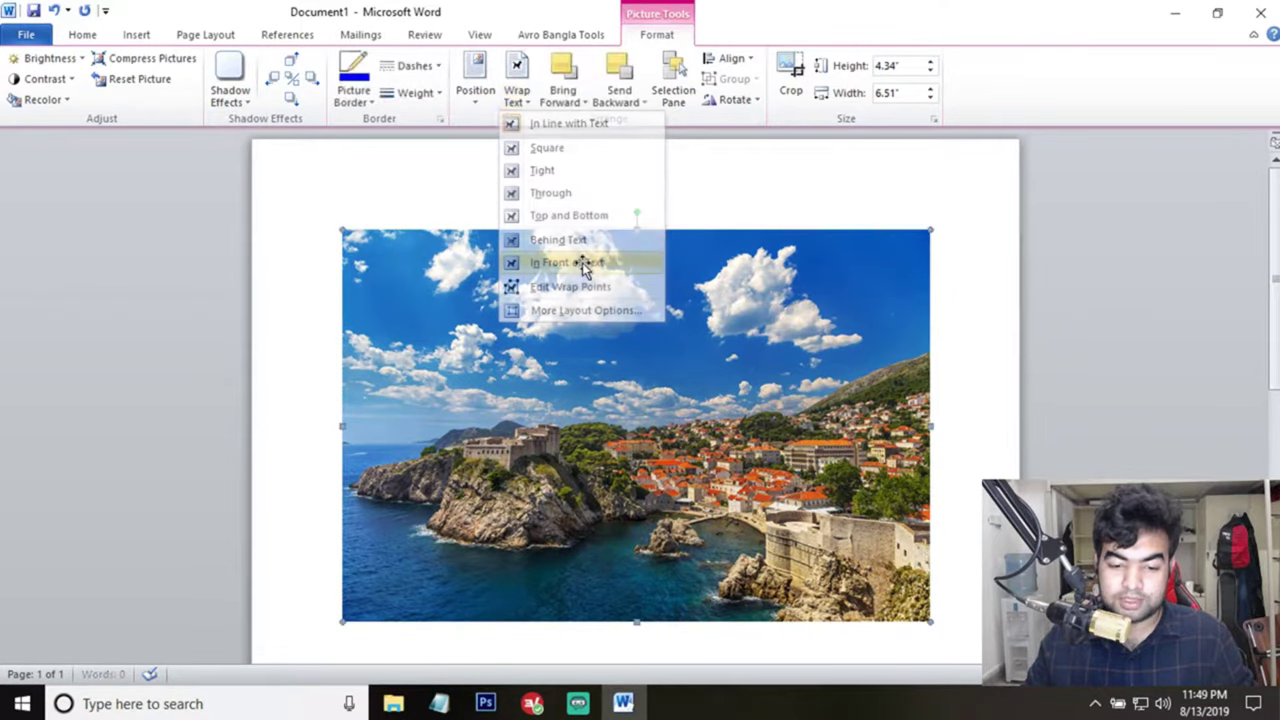
pyautogui.click(1004, 422)
pyautogui.click(794, 406)
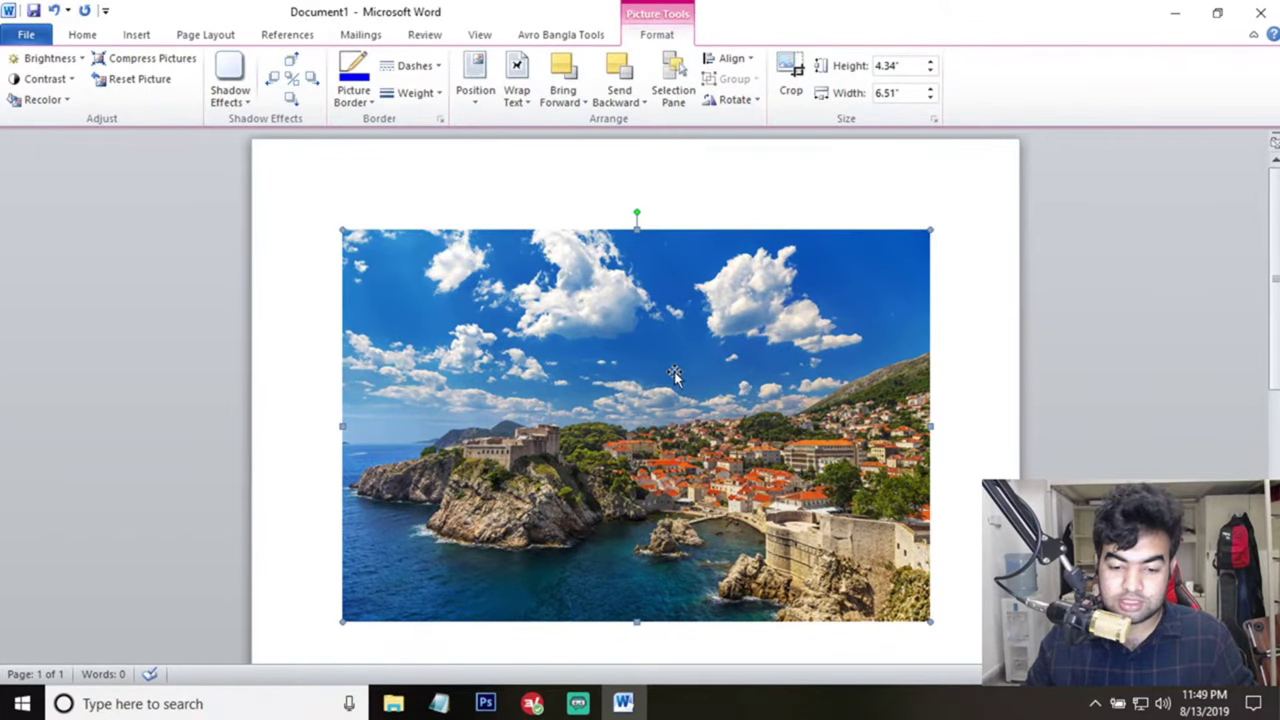
pyautogui.click(963, 300)
pyautogui.click(760, 290)
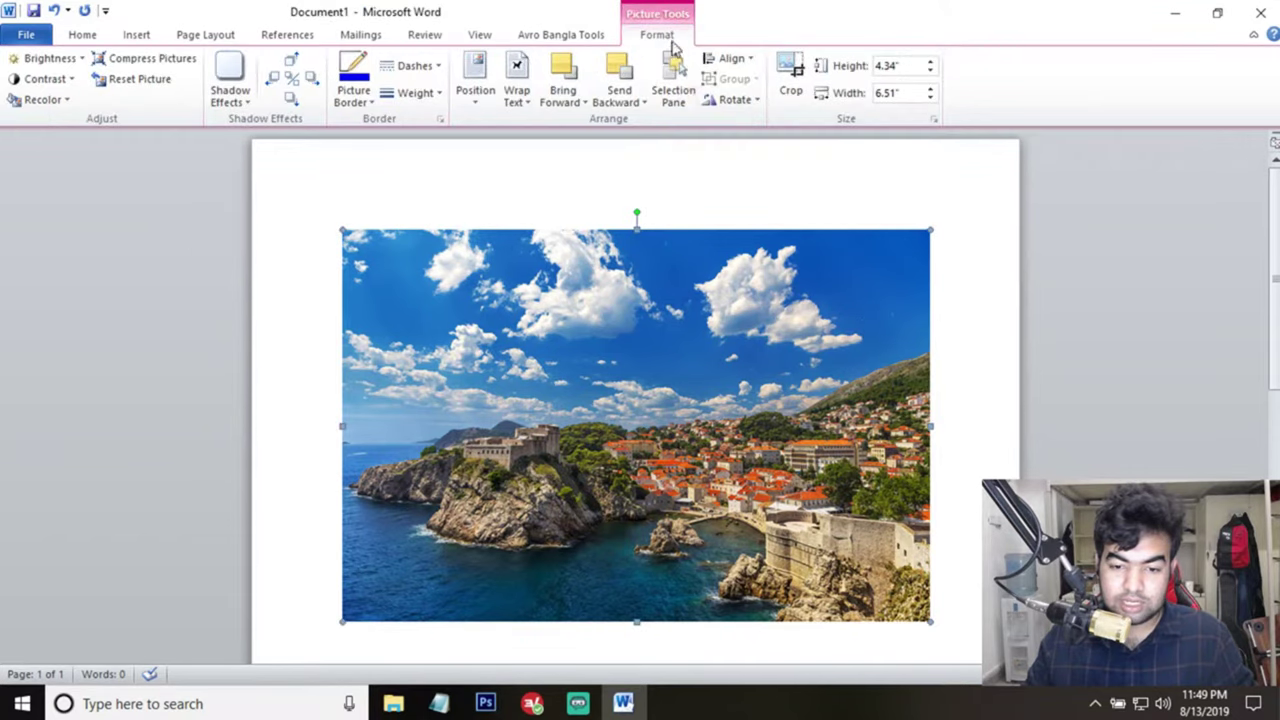
pyautogui.click(82, 34)
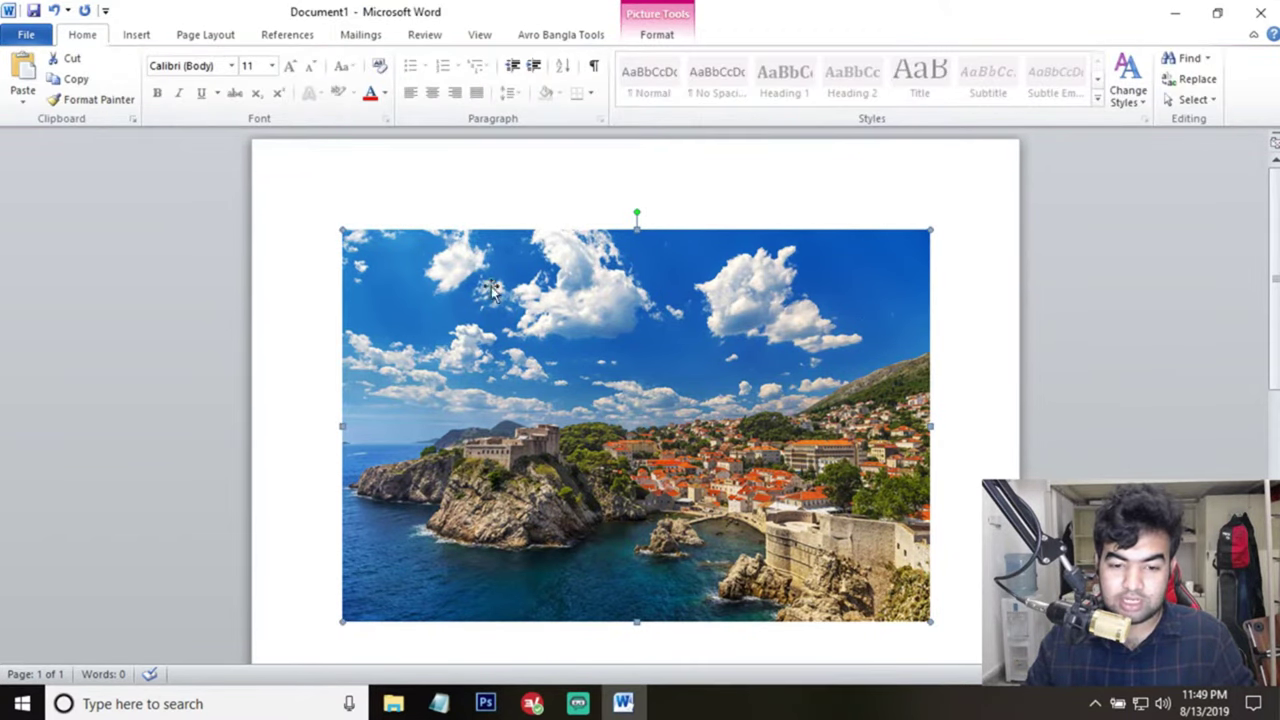
pyautogui.click(660, 35)
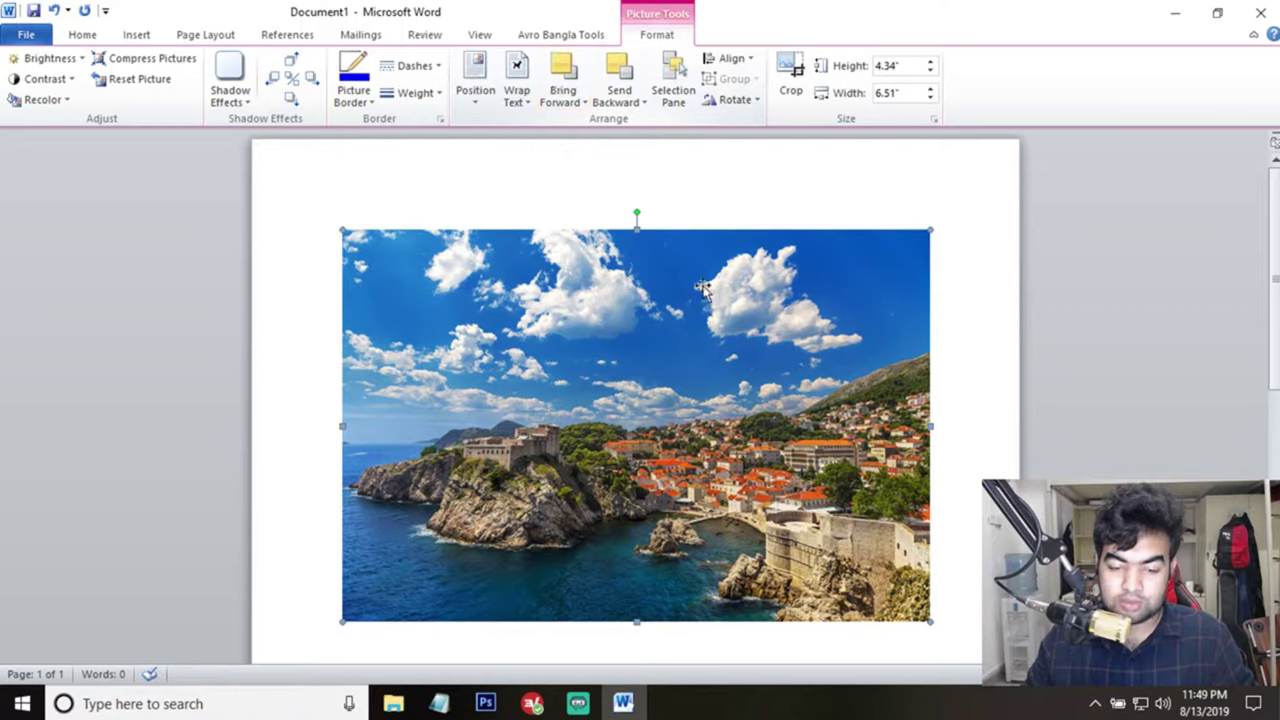
# Step: Deselect the photo and show the Windows desktop
pyautogui.click(953, 375)
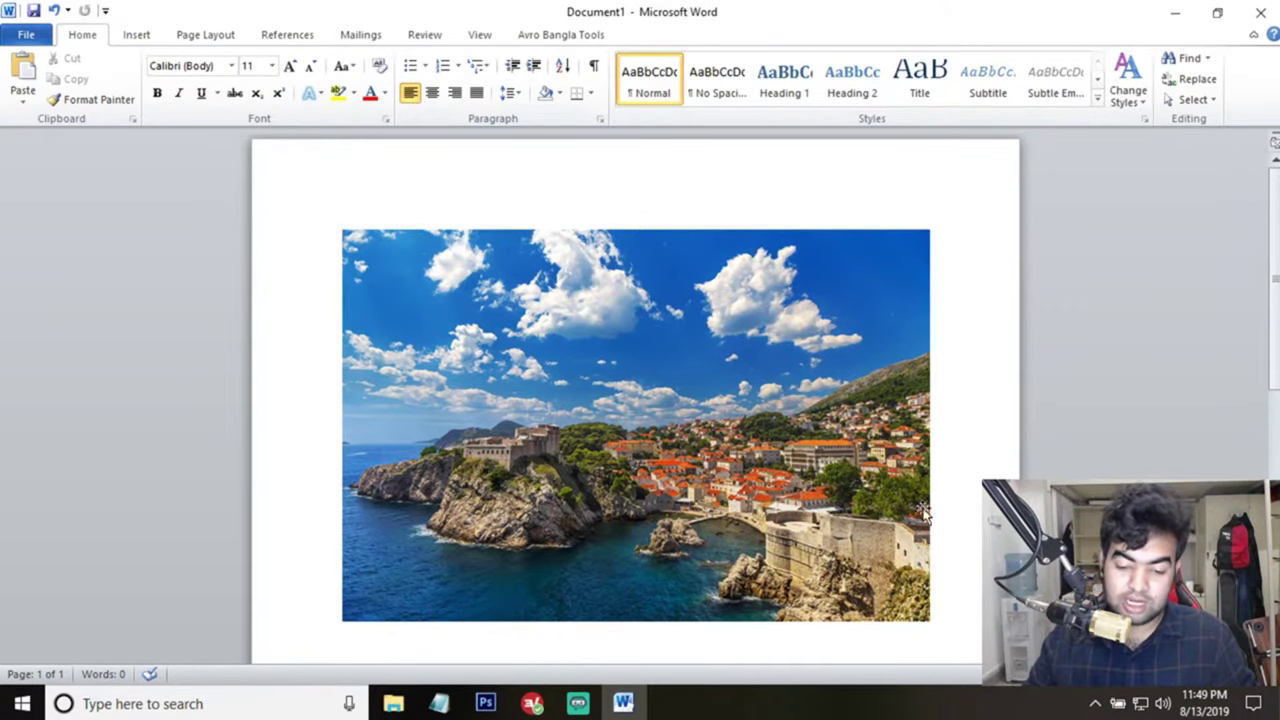
pyautogui.click(1255, 704)
pyautogui.click(700, 425)
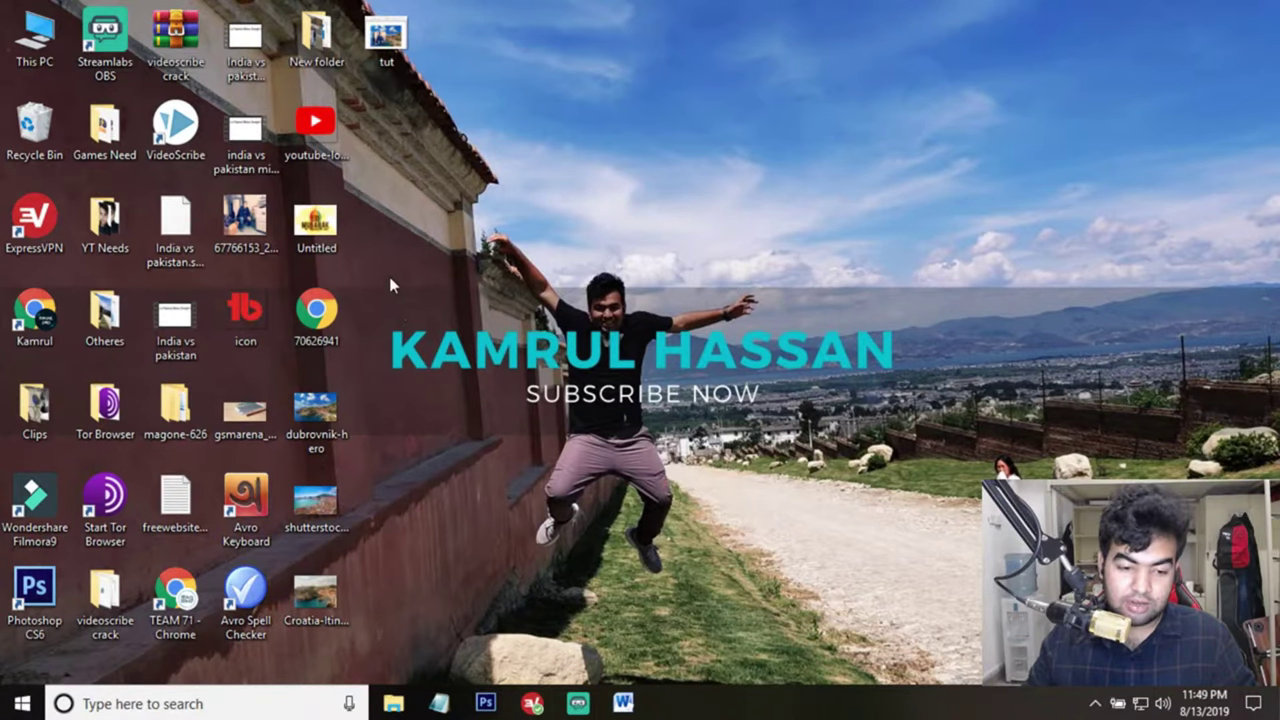
# Step: Drag the Untitled image from the desktop into the document and reselect the Dubrovnik photo
pyautogui.moveTo(331, 236); pyautogui.dragTo(905, 390)
pyautogui.scroll(-4, 934, 391)
pyautogui.scroll(3, 932, 391)
pyautogui.click(812, 372)
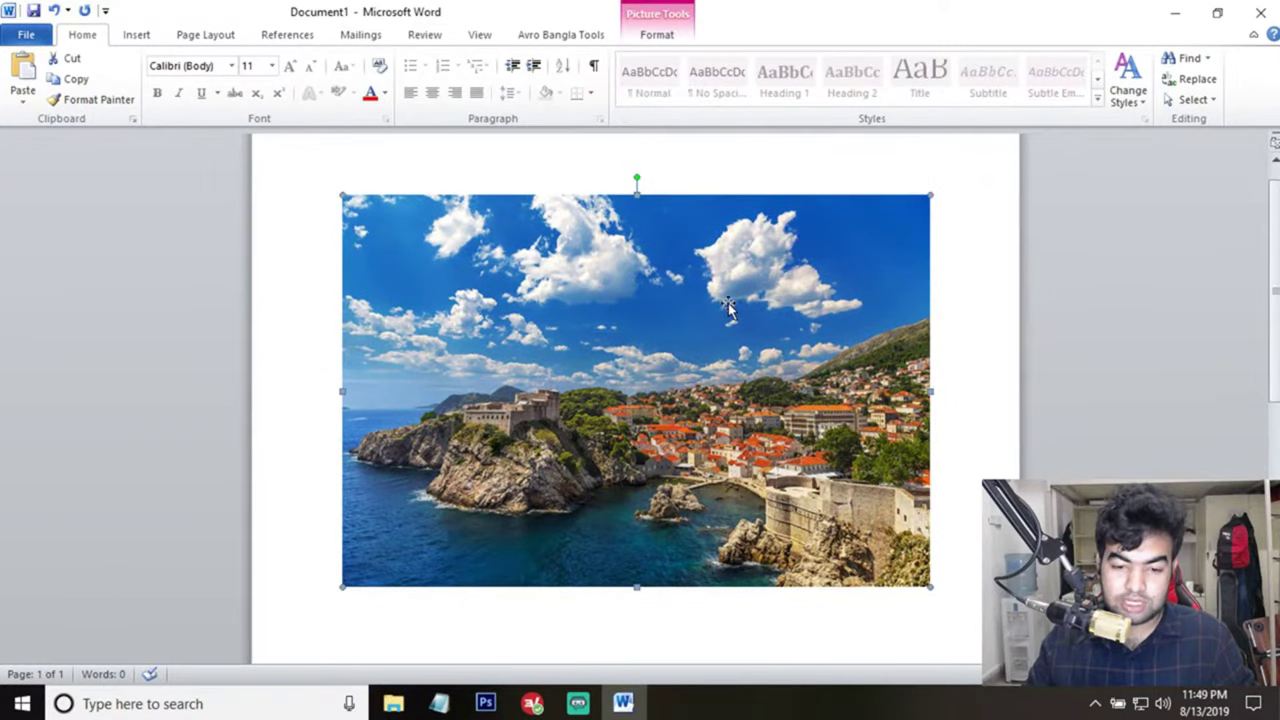
pyautogui.click(658, 37)
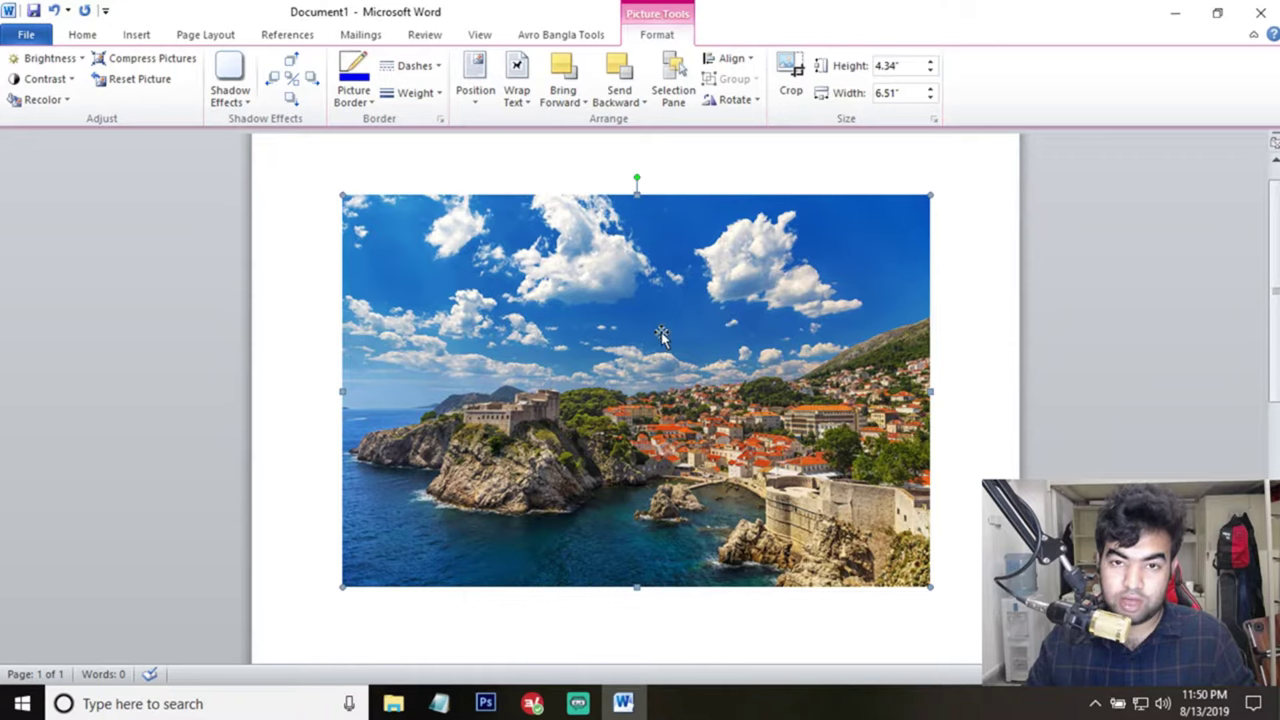
# Step: Move the Dubrovnik photo down-right to uncover the Eid Mubarak image behind it
pyautogui.click(516, 95)
pyautogui.click(598, 236)
pyautogui.click(518, 95)
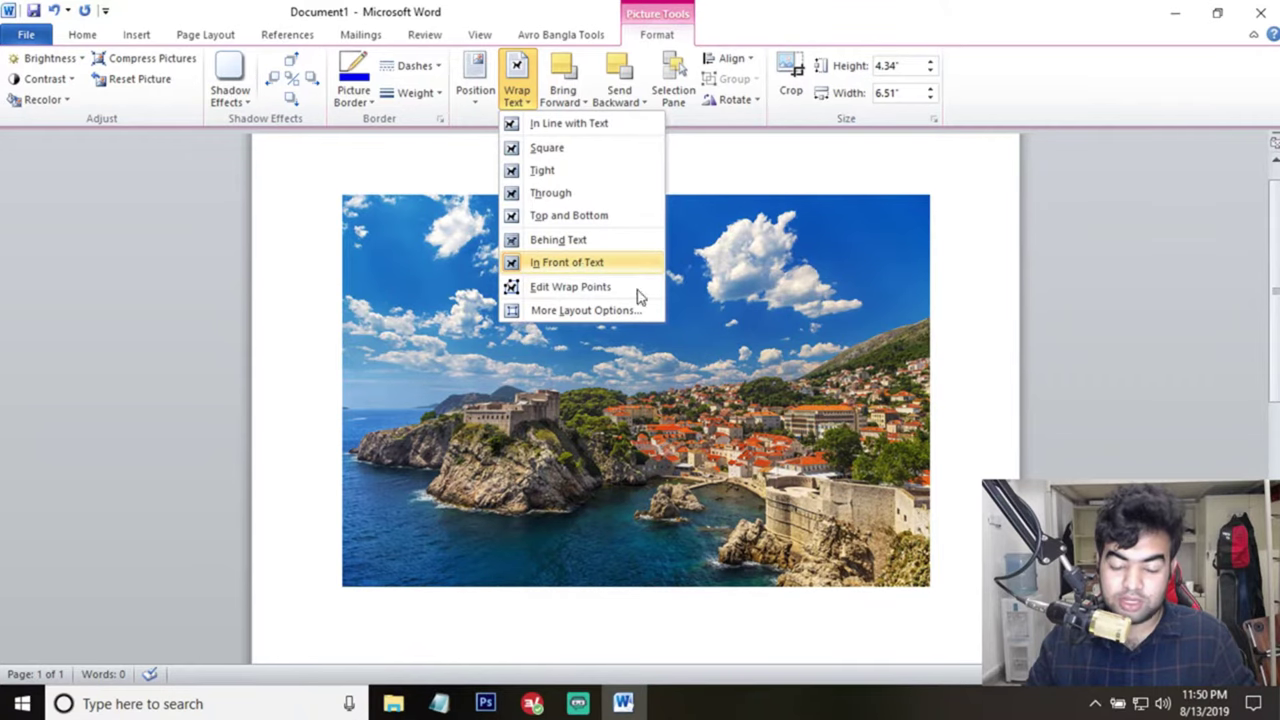
pyautogui.click(690, 340)
pyautogui.moveTo(703, 331); pyautogui.dragTo(760, 472)
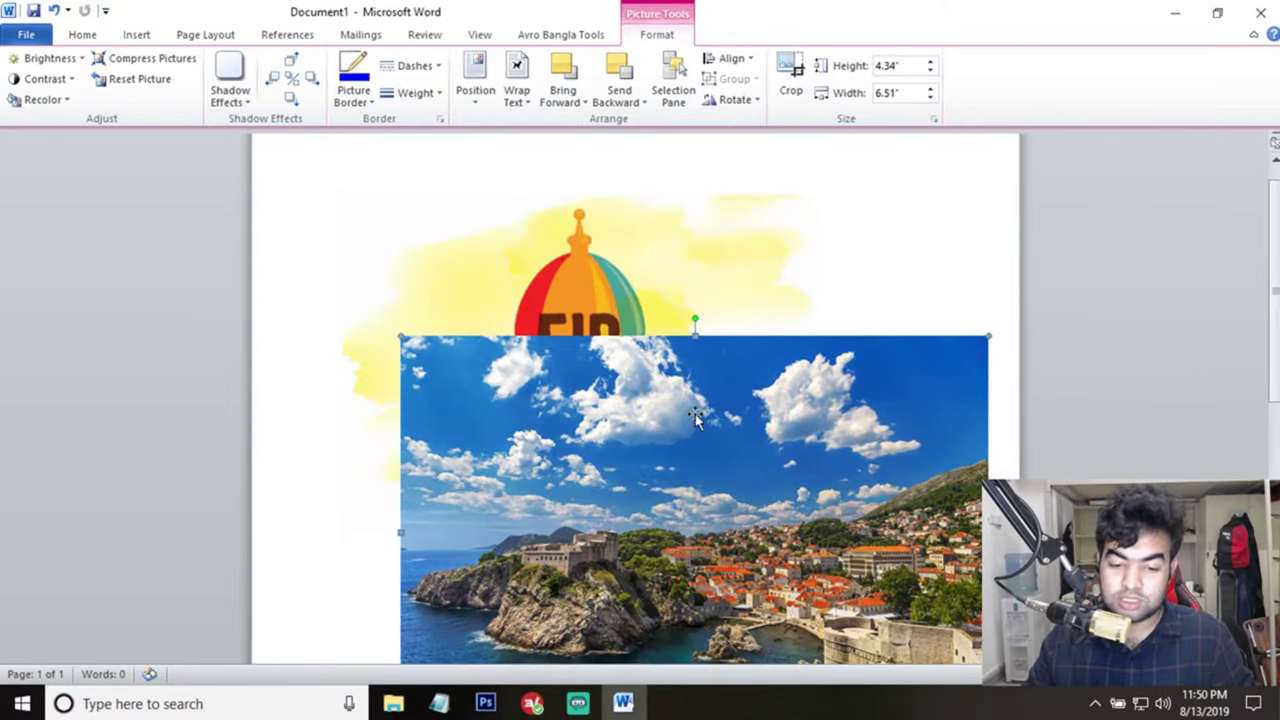
# Step: Set the Eid Mubarak image to In Front of Text and drag it over the photo
pyautogui.click(612, 303)
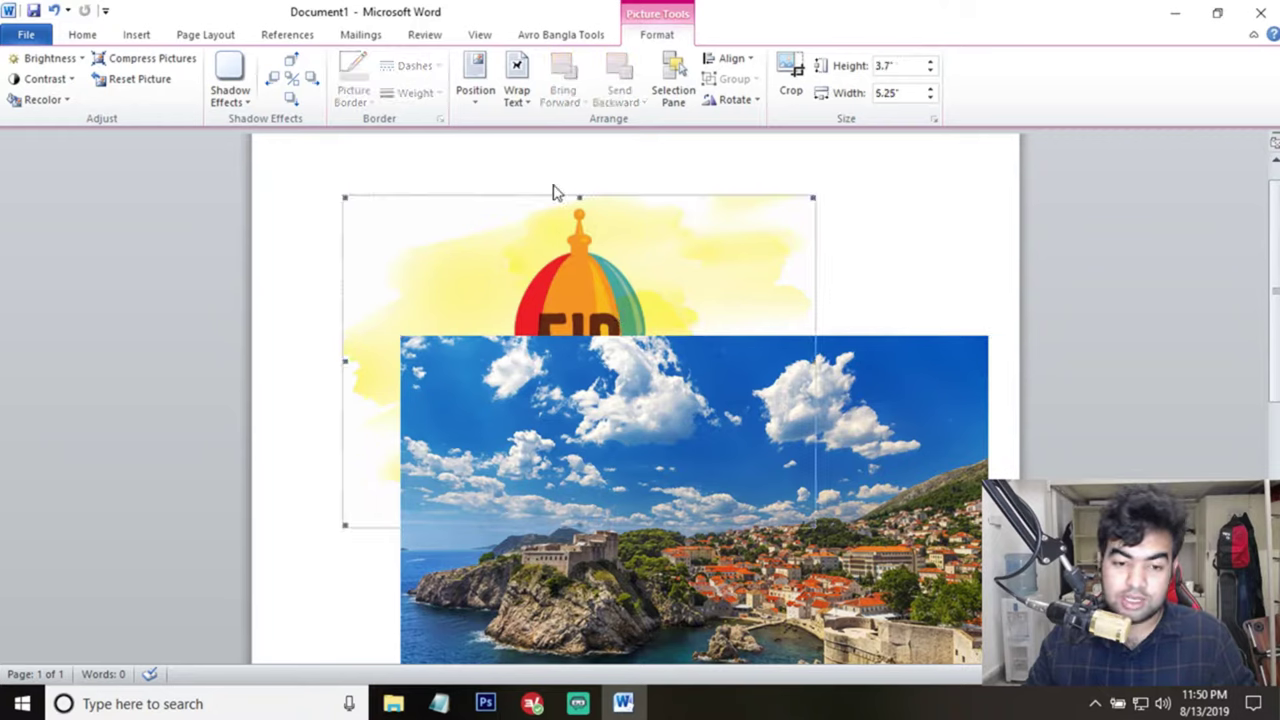
pyautogui.click(522, 95)
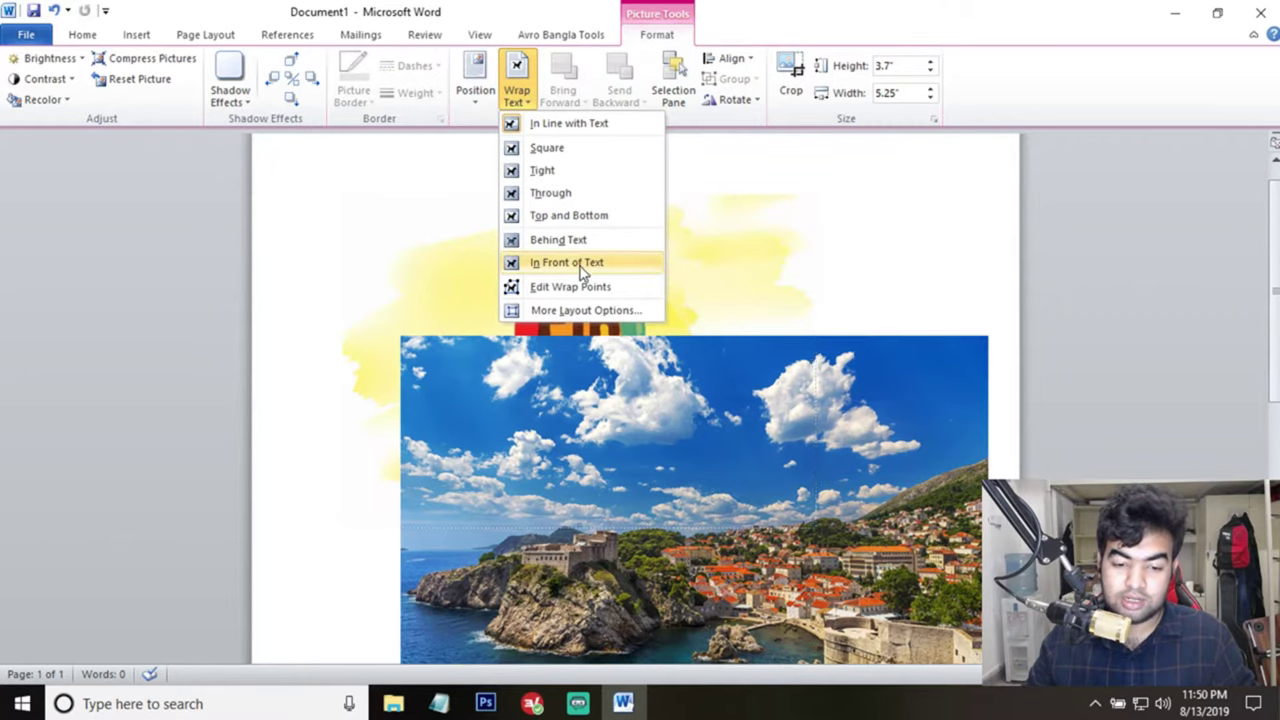
pyautogui.click(571, 262)
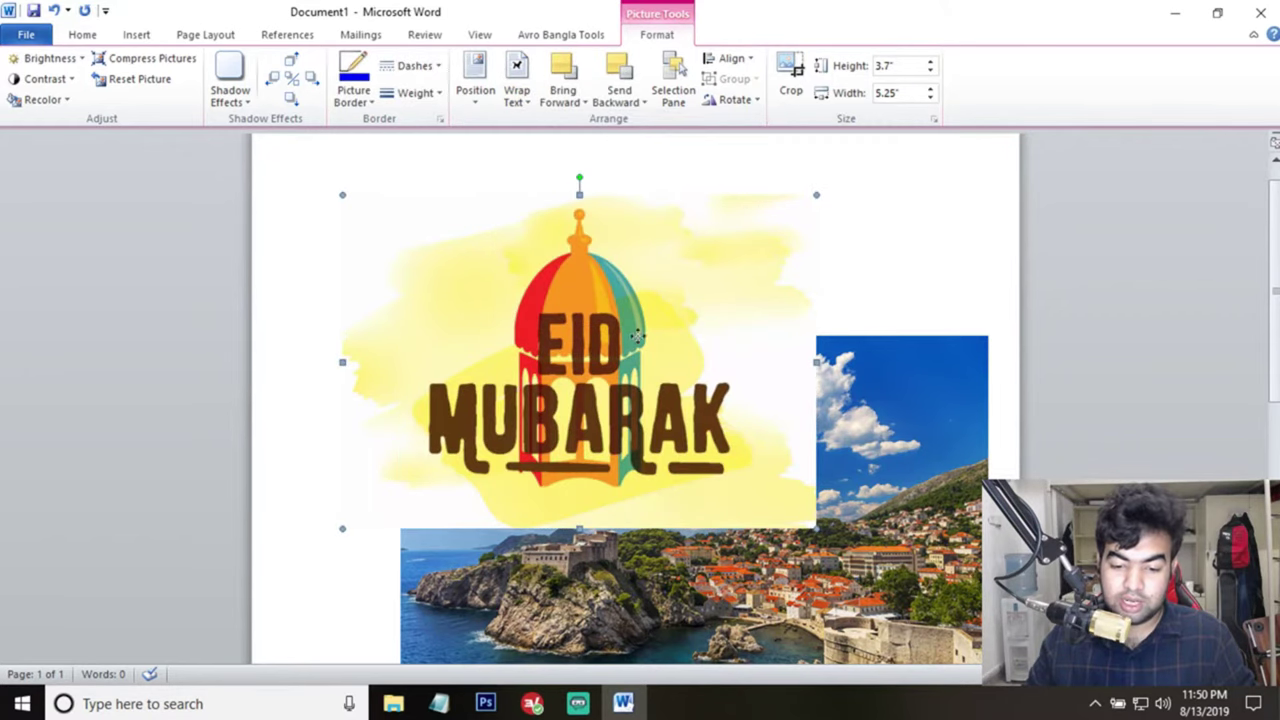
pyautogui.moveTo(634, 332); pyautogui.dragTo(764, 474)
pyautogui.click(459, 388)
# Step: Send the Dubrovnik photo behind the Eid Mubarak image and centre the Eid image over it
pyautogui.moveTo(459, 388); pyautogui.dragTo(397, 252)
pyautogui.scroll(1, 513, 230)
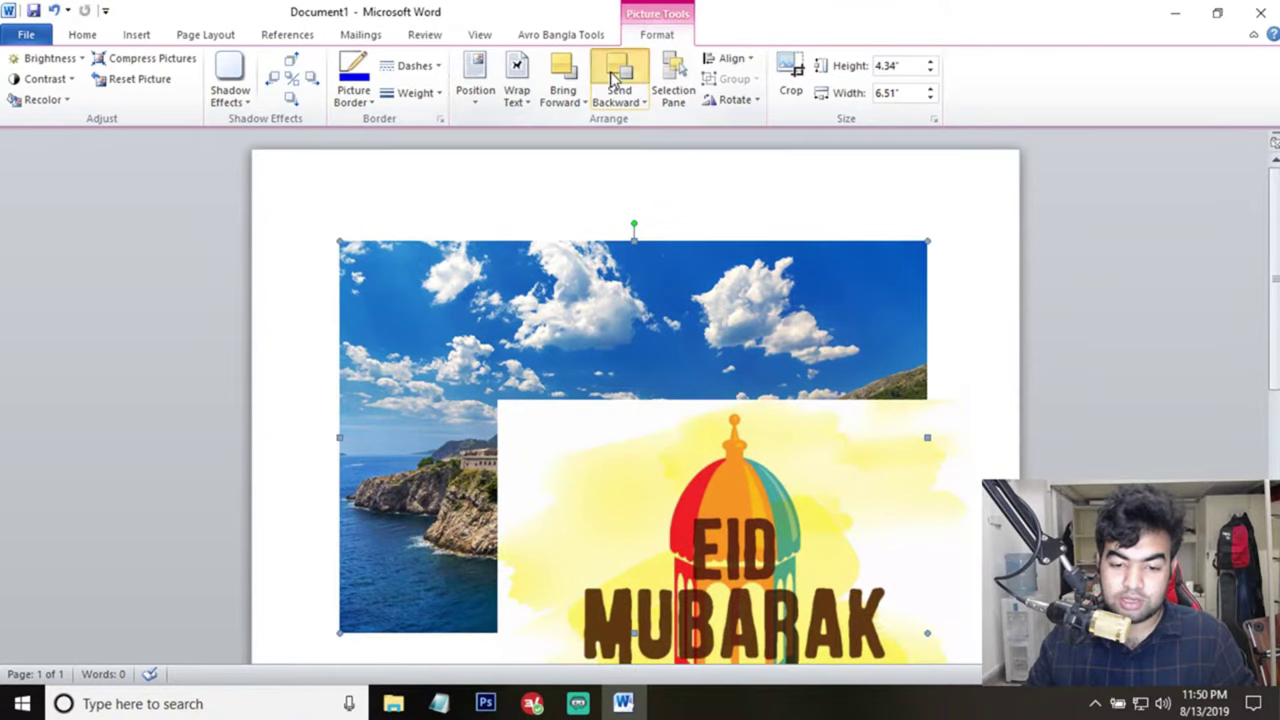
pyautogui.click(561, 80)
pyautogui.click(617, 76)
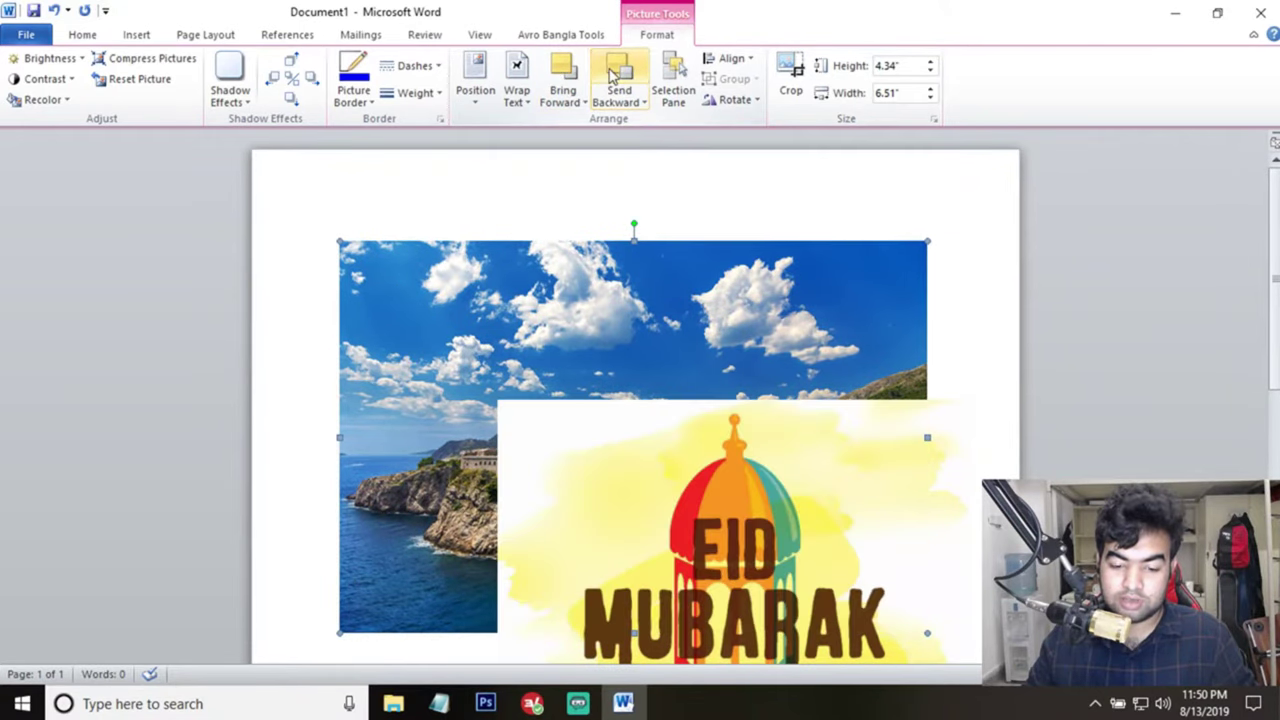
pyautogui.click(561, 78)
pyautogui.click(617, 78)
pyautogui.click(570, 78)
pyautogui.click(617, 76)
pyautogui.click(570, 79)
pyautogui.click(617, 78)
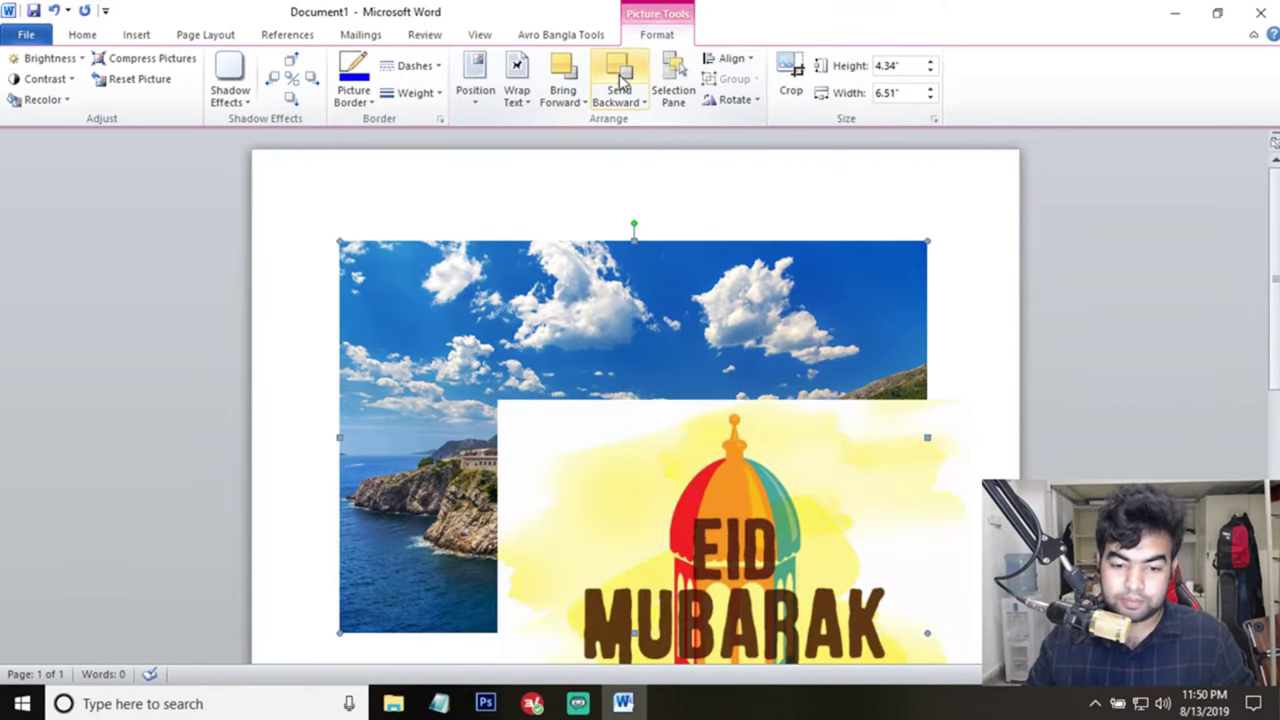
pyautogui.click(737, 455)
pyautogui.moveTo(737, 478); pyautogui.dragTo(728, 378)
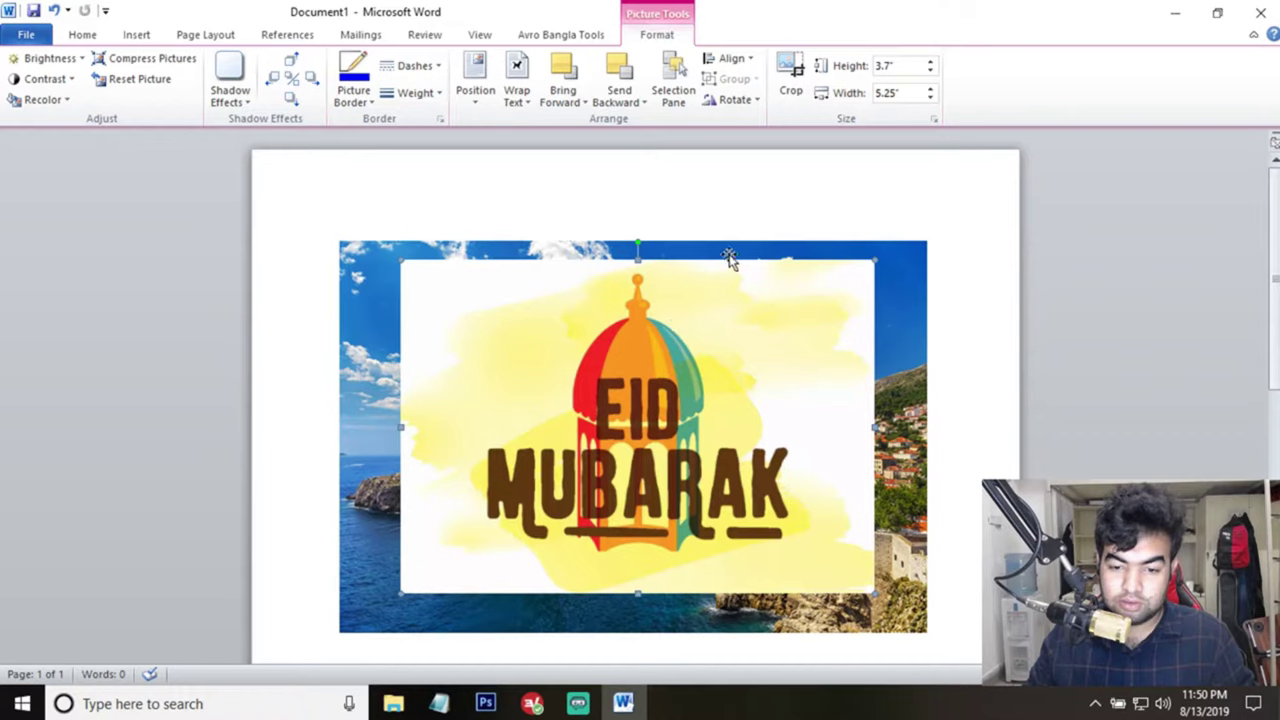
# Step: Crop the EID MUBARAK image on all four sides down to 3.2" by 3.54"
pyautogui.click(740, 59)
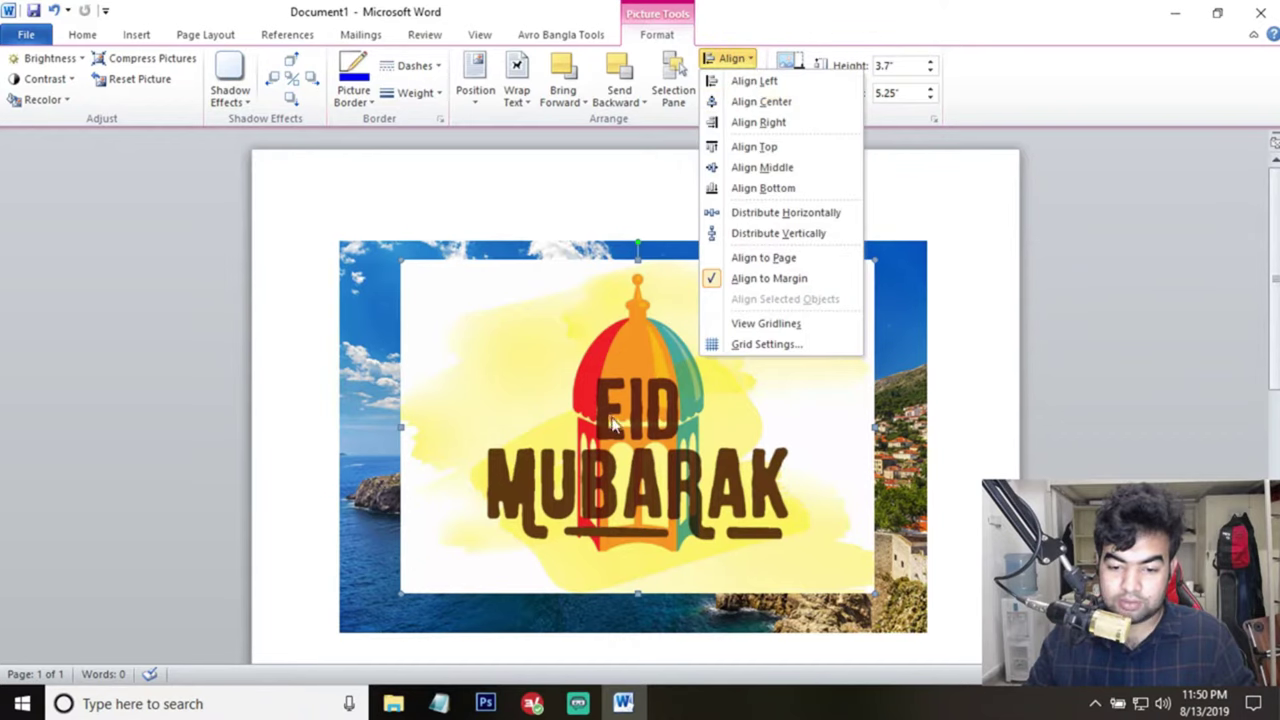
pyautogui.click(768, 280)
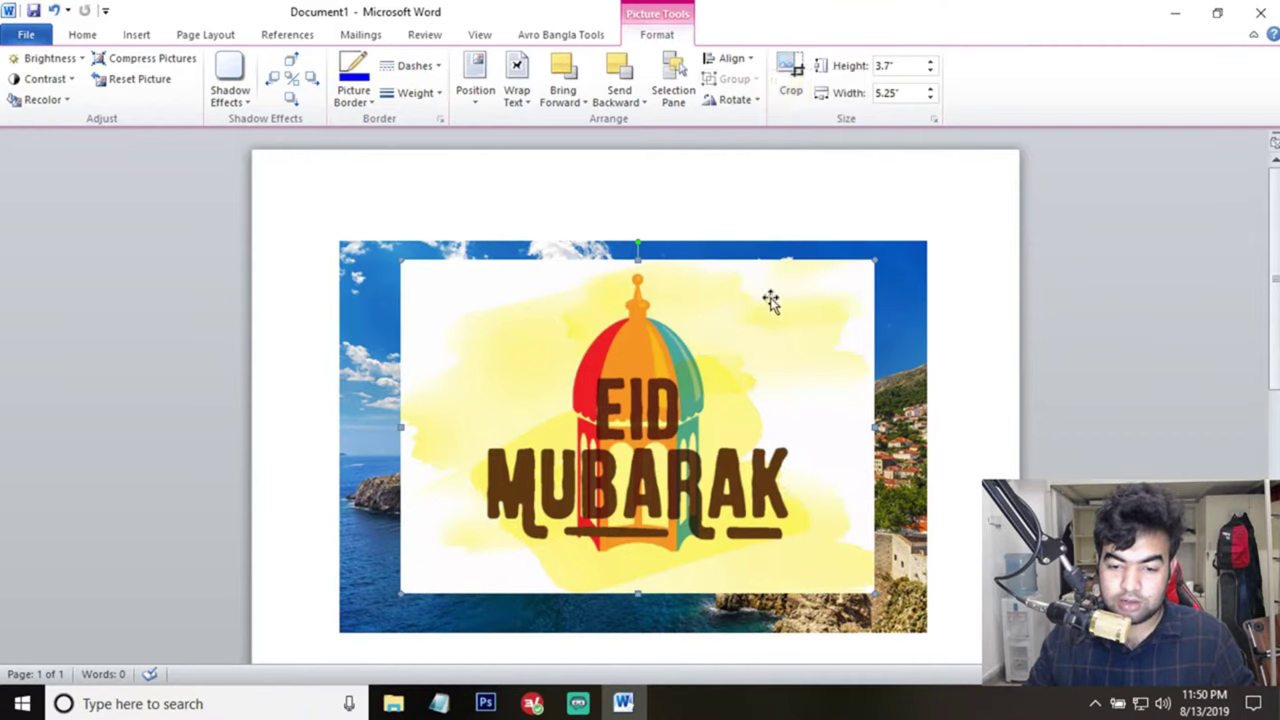
pyautogui.click(791, 78)
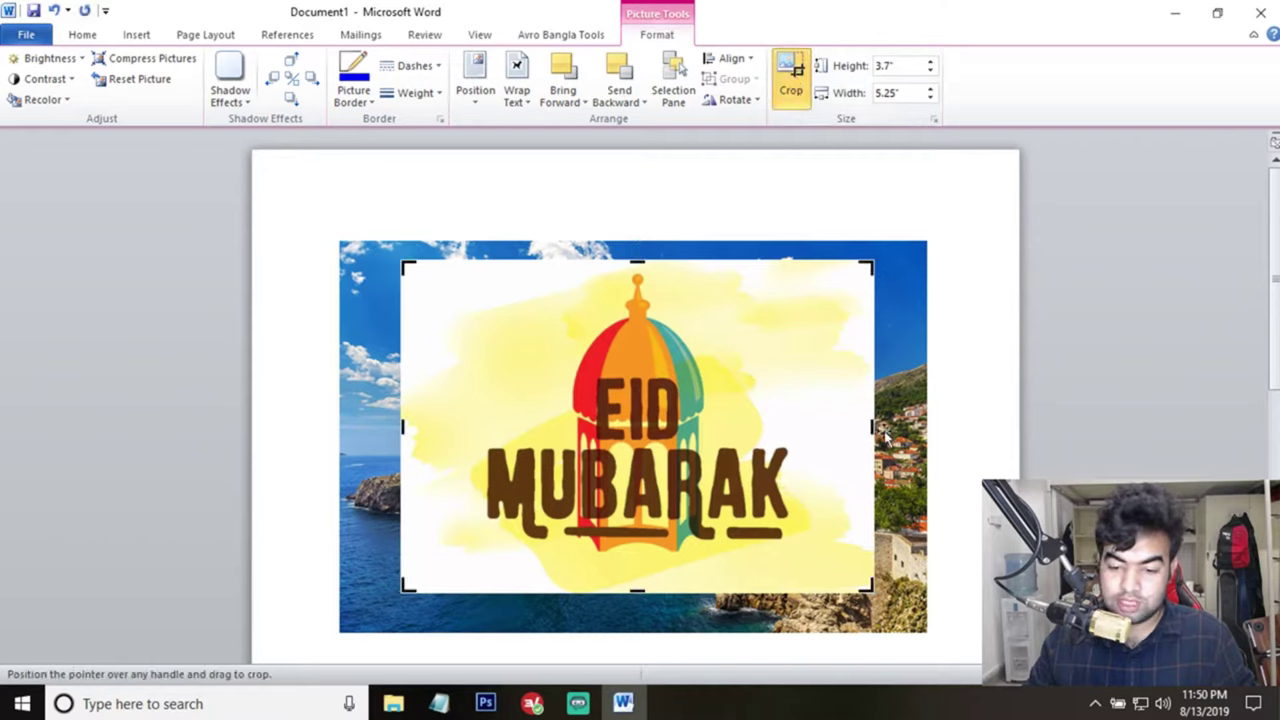
pyautogui.moveTo(874, 428); pyautogui.dragTo(795, 428)
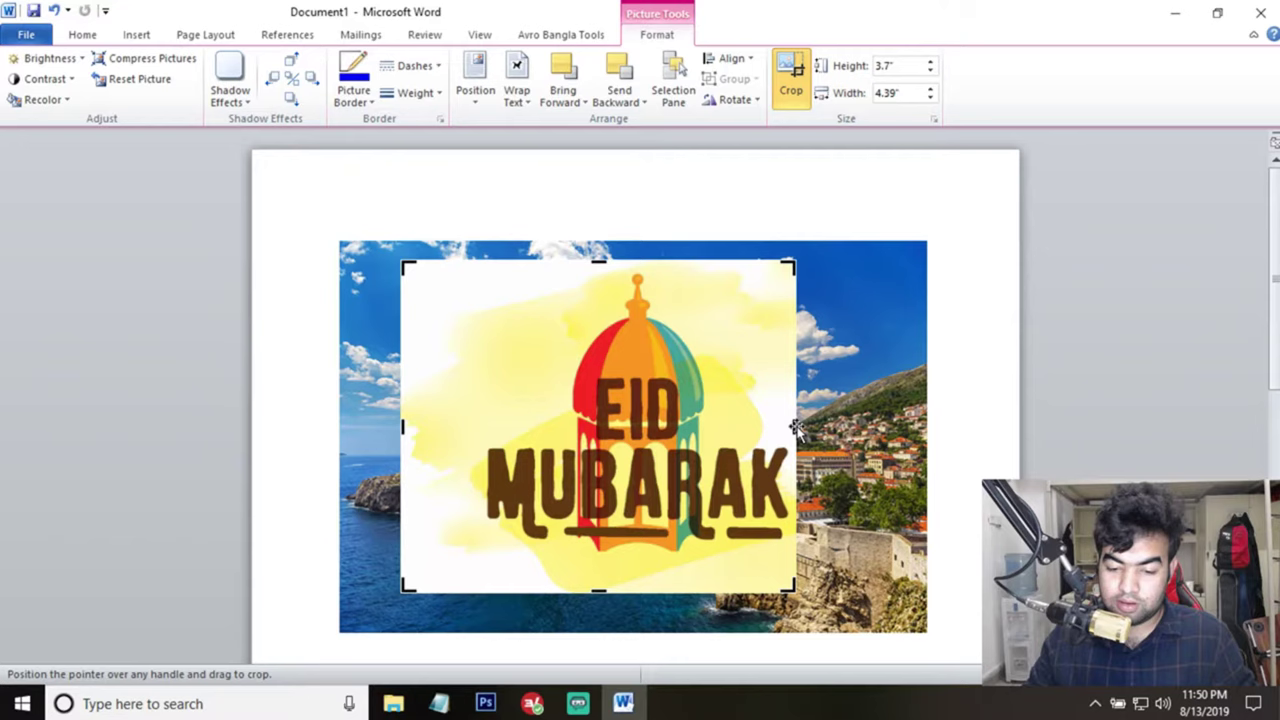
pyautogui.moveTo(402, 428); pyautogui.dragTo(478, 428)
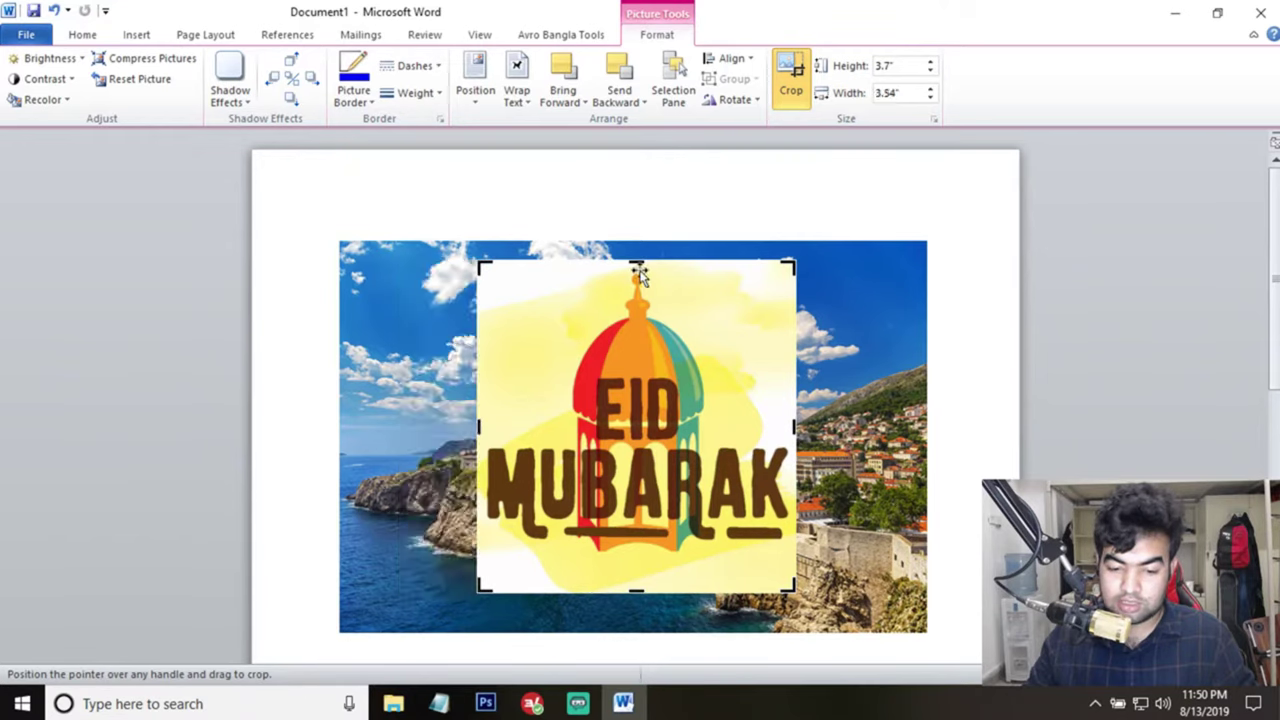
pyautogui.moveTo(637, 258); pyautogui.dragTo(637, 272)
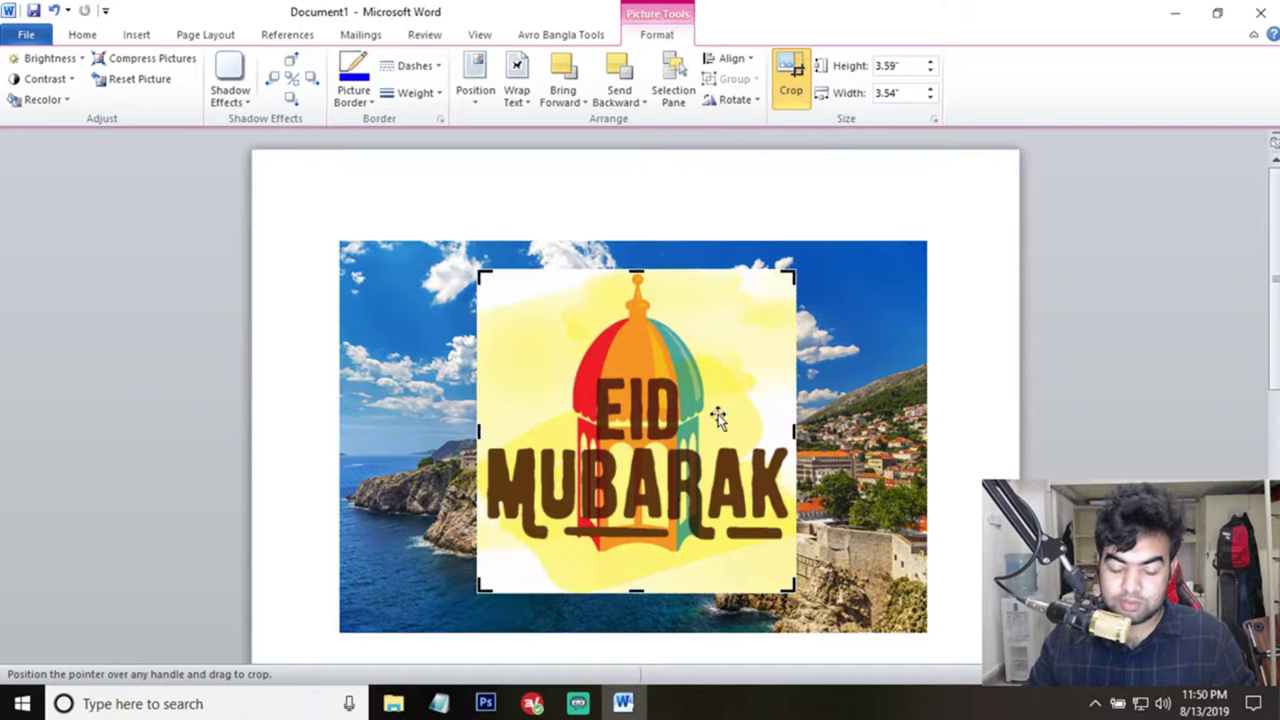
pyautogui.moveTo(637, 592); pyautogui.dragTo(637, 556)
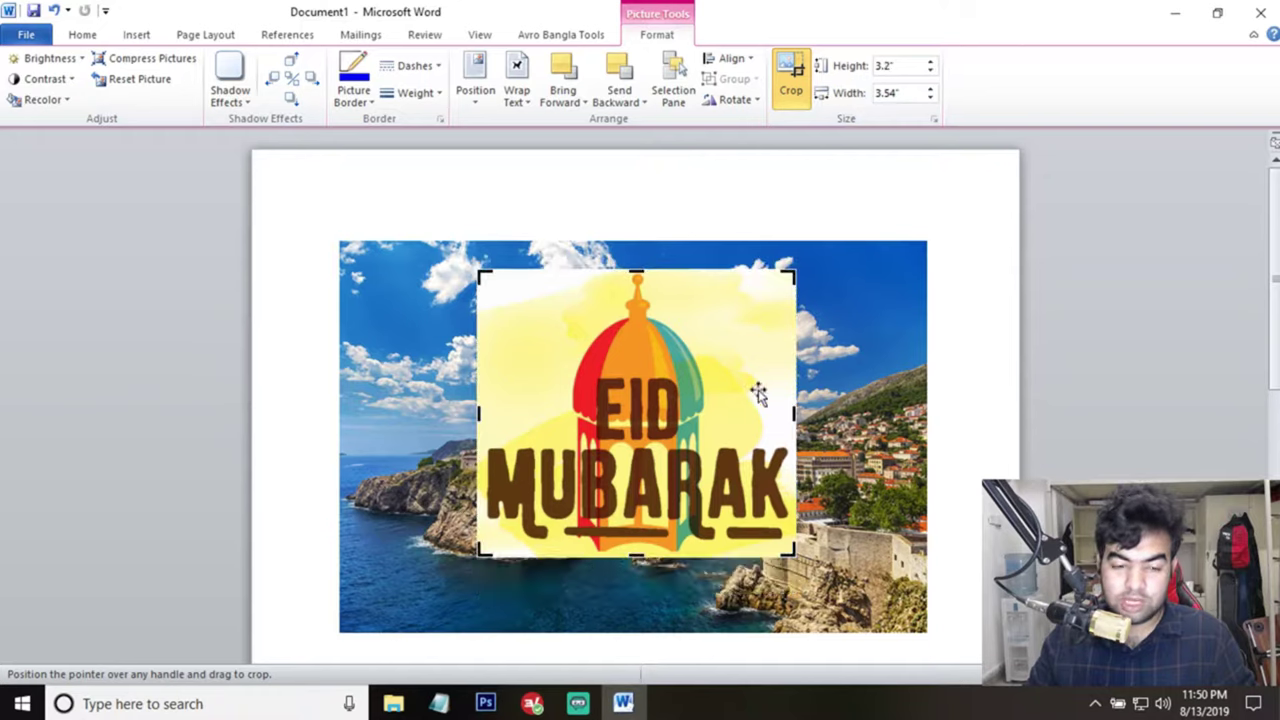
pyautogui.click(793, 74)
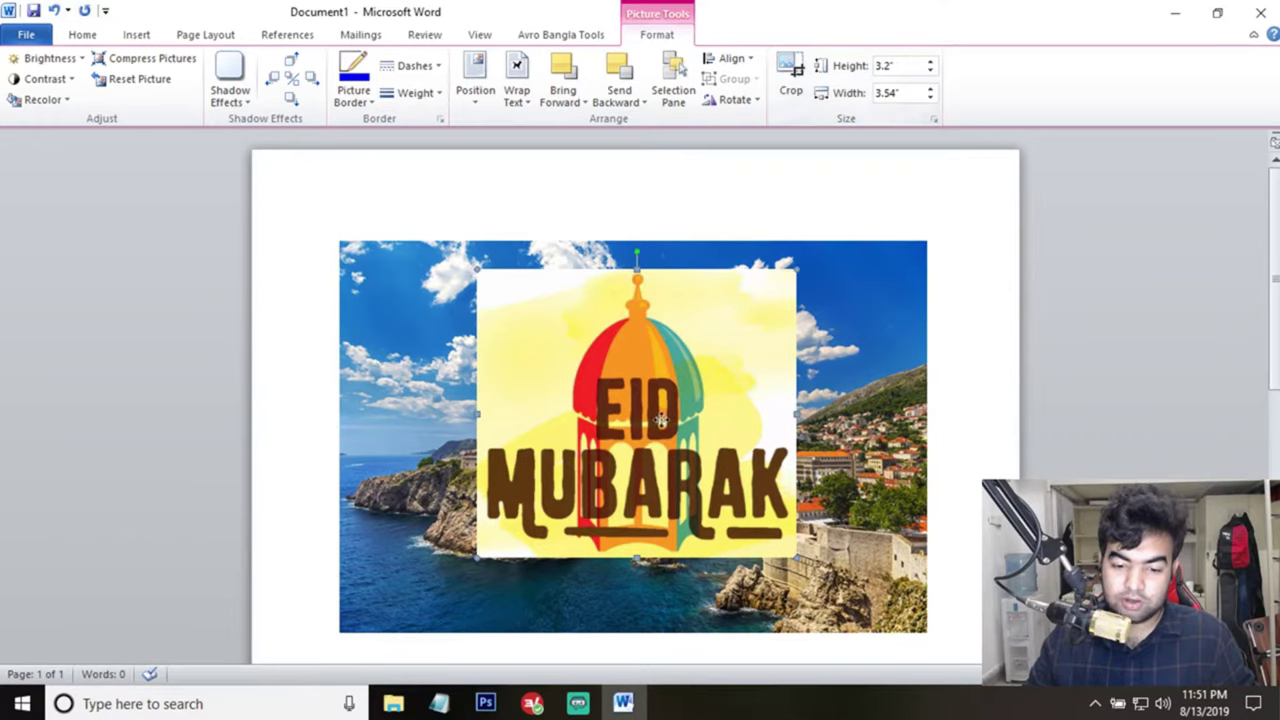
# Step: Shrink the EID MUBARAK image to 2.18" by 2.41" and move it to the photo's lower left
pyautogui.moveTo(795, 557); pyautogui.dragTo(693, 465)
pyautogui.moveTo(697, 393); pyautogui.dragTo(522, 506)
pyautogui.click(1030, 395)
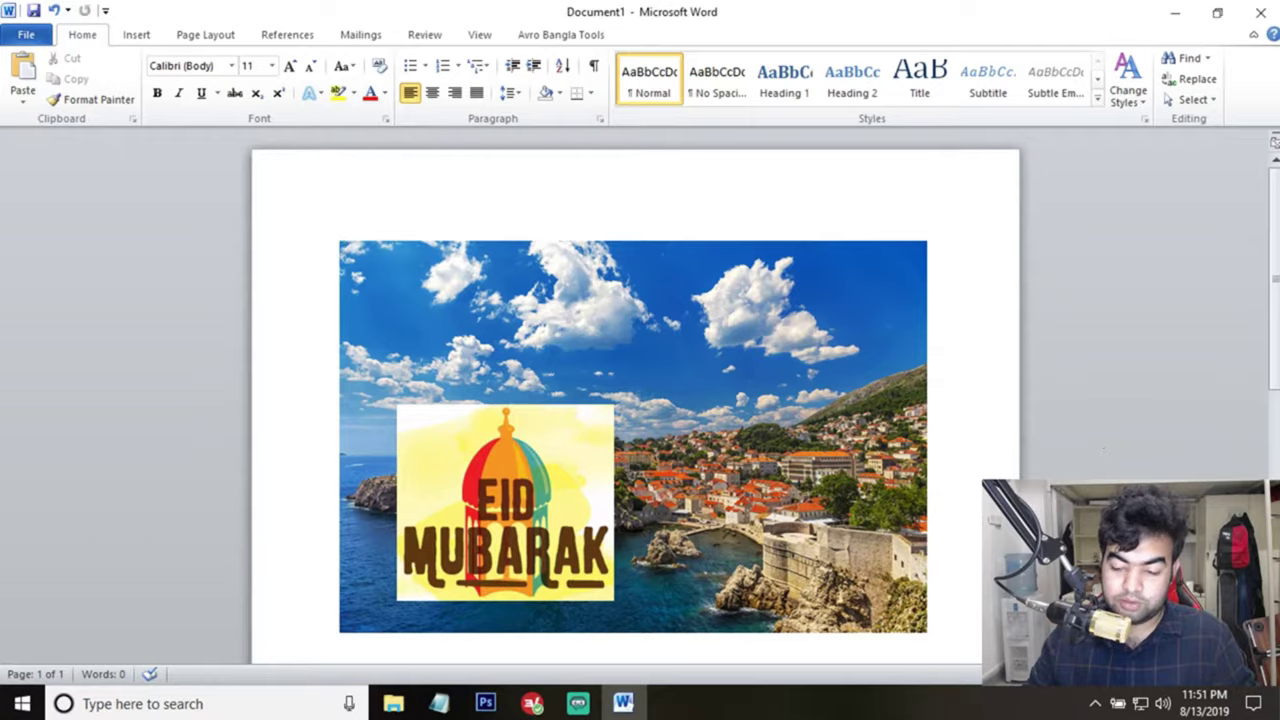
pyautogui.press('super+d')
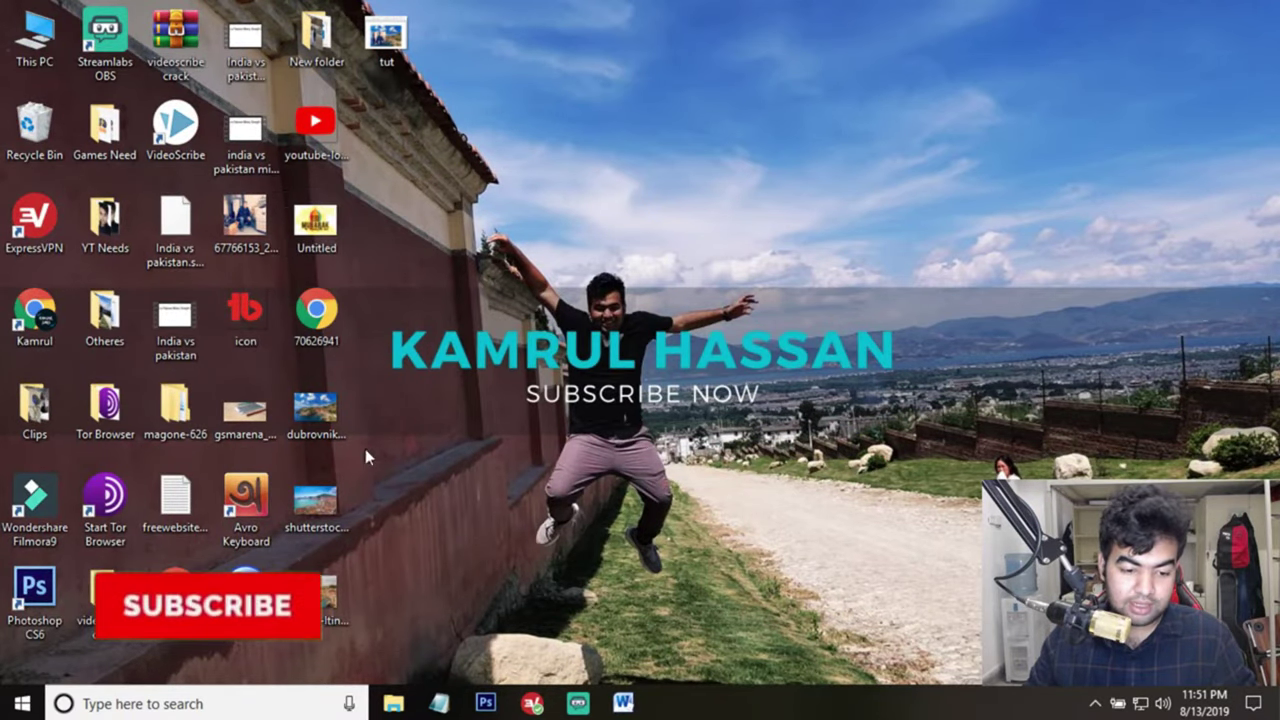
# Step: Drag the portrait photo file from the desktop into Document1
pyautogui.moveTo(245, 215); pyautogui.dragTo(746, 430)
# Step: Set the new 6.27" by 6.5" portrait photo's wrapping to In Front of Text
pyautogui.scroll(-3, 887, 447)
pyautogui.click(744, 582)
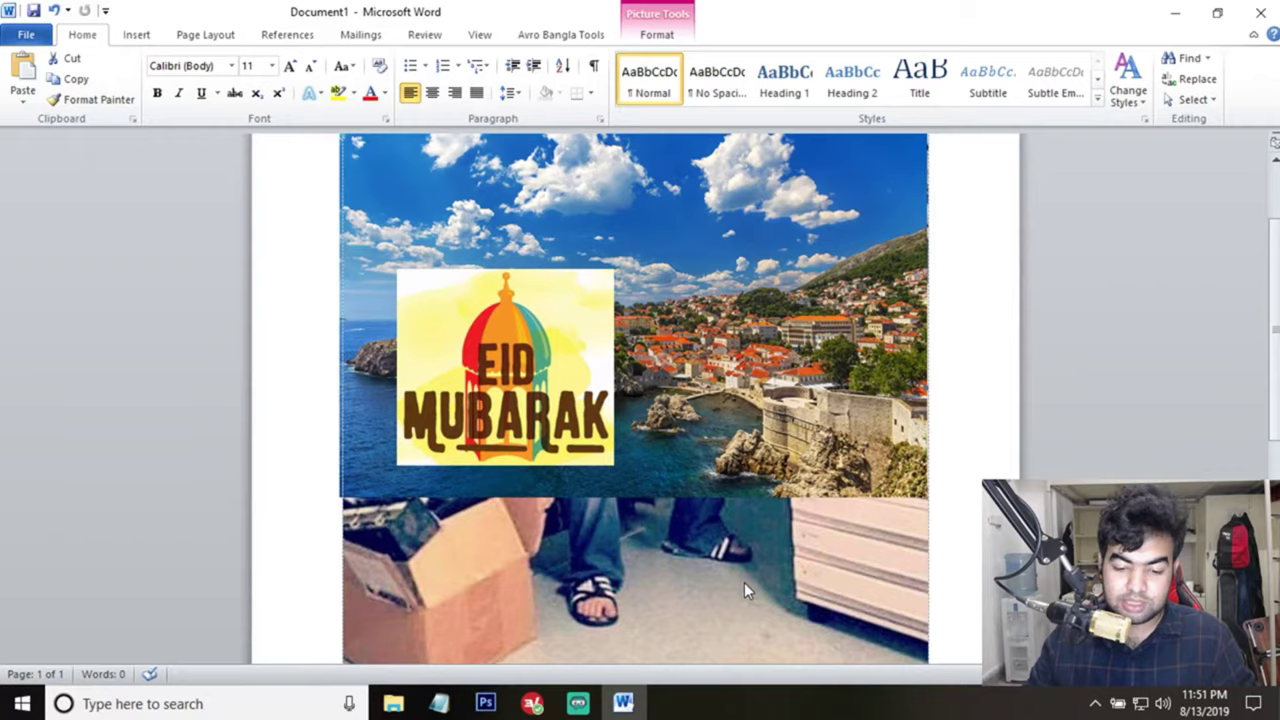
pyautogui.scroll(-3, 730, 570)
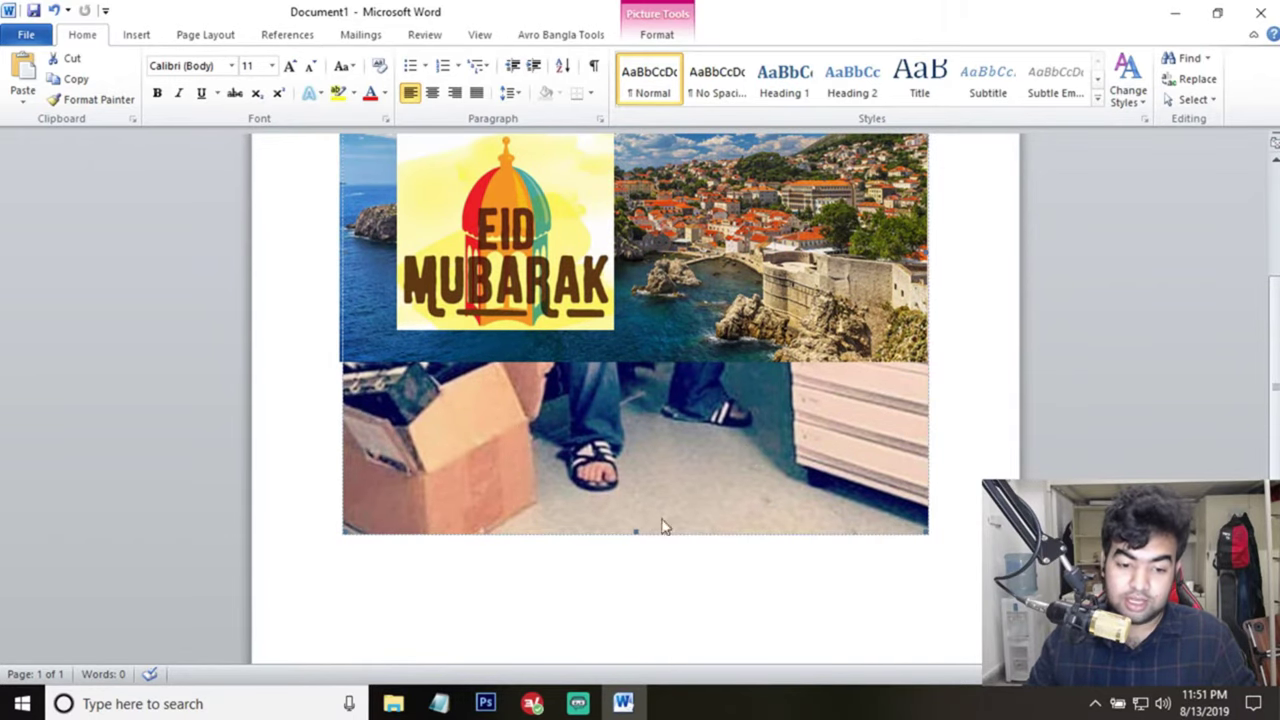
pyautogui.click(655, 40)
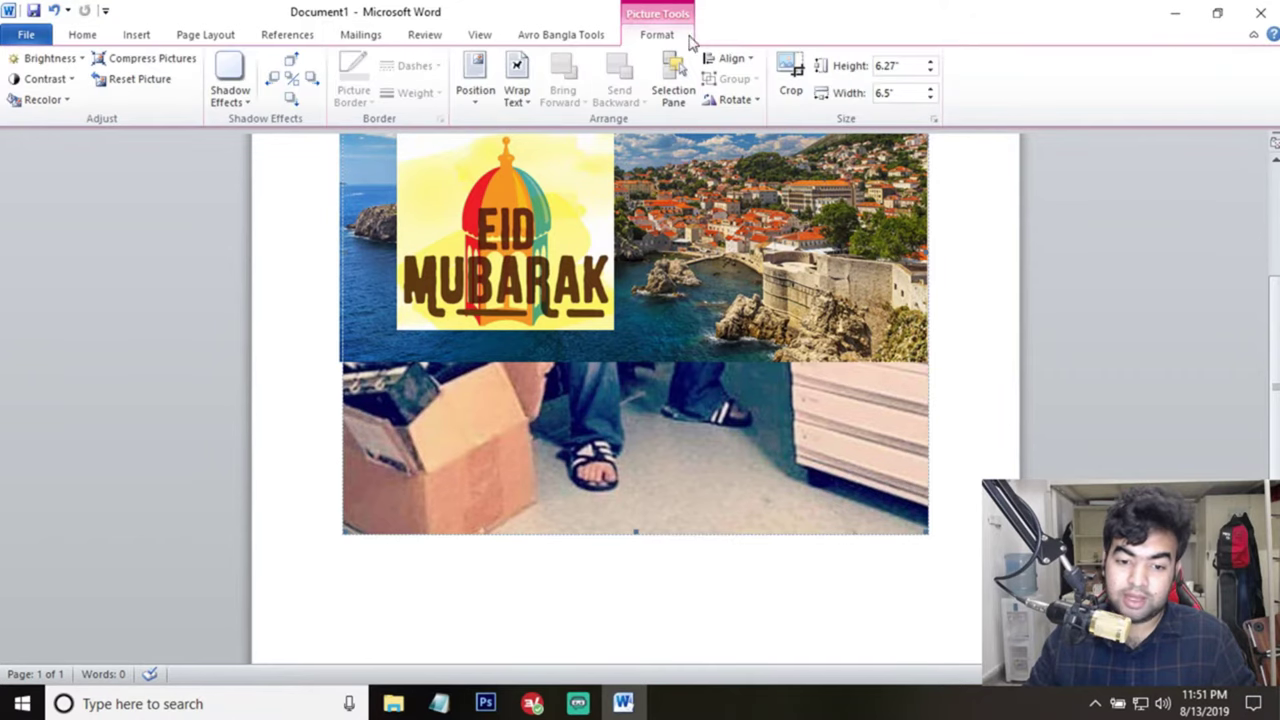
pyautogui.click(517, 68)
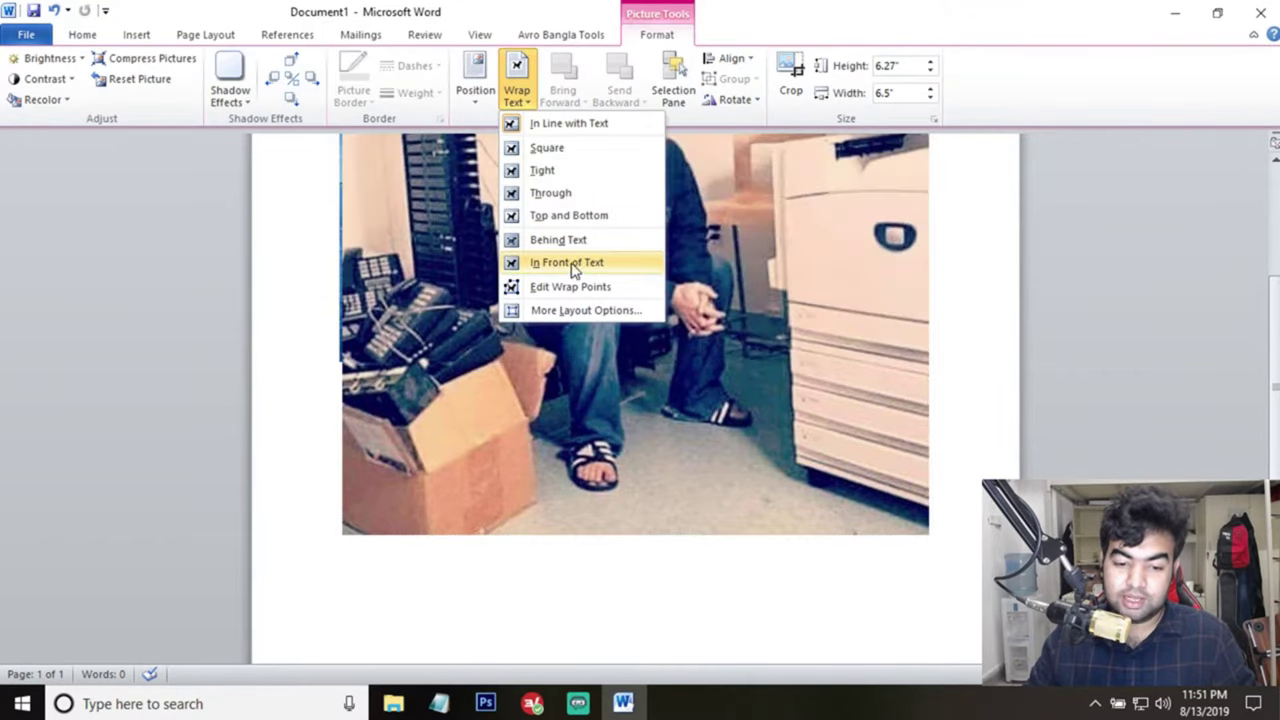
pyautogui.click(566, 262)
pyautogui.scroll(5, 600, 335)
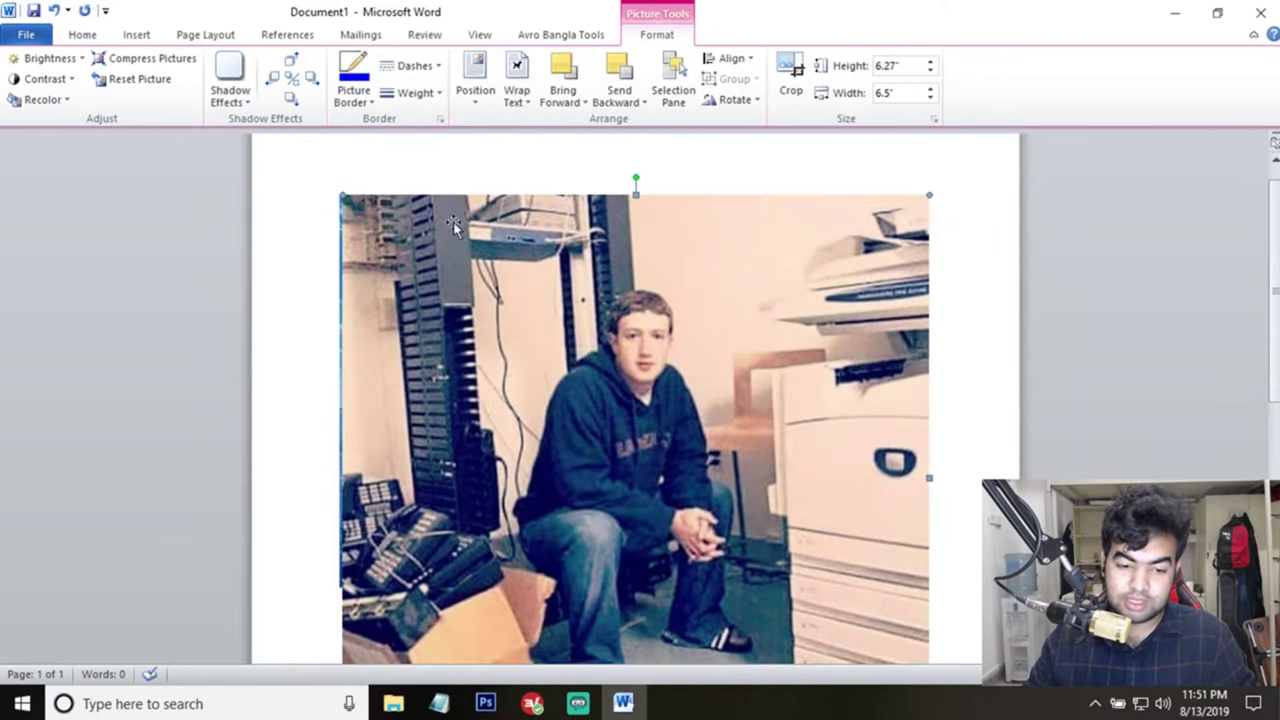
pyautogui.scroll(-5, 866, 480)
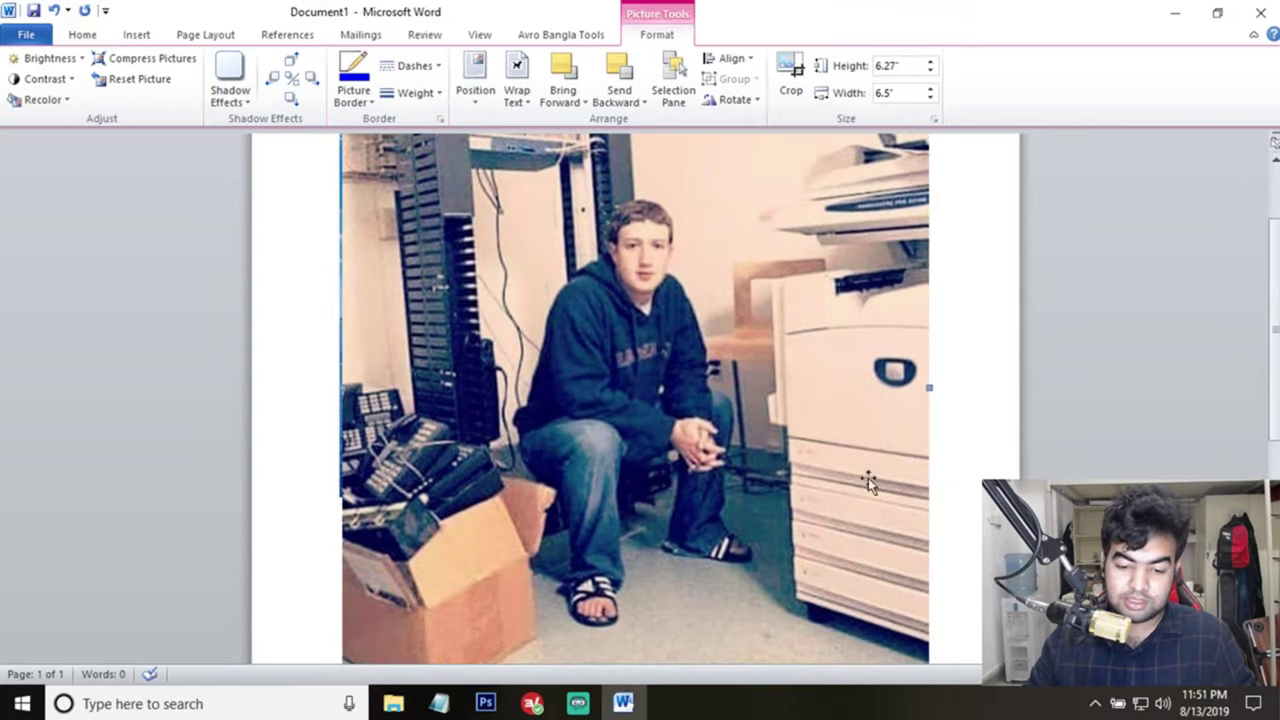
# Step: Shrink the portrait photo to 2.78" by 2.89" and move it to the collage's centre-right
pyautogui.moveTo(931, 490); pyautogui.dragTo(662, 262)
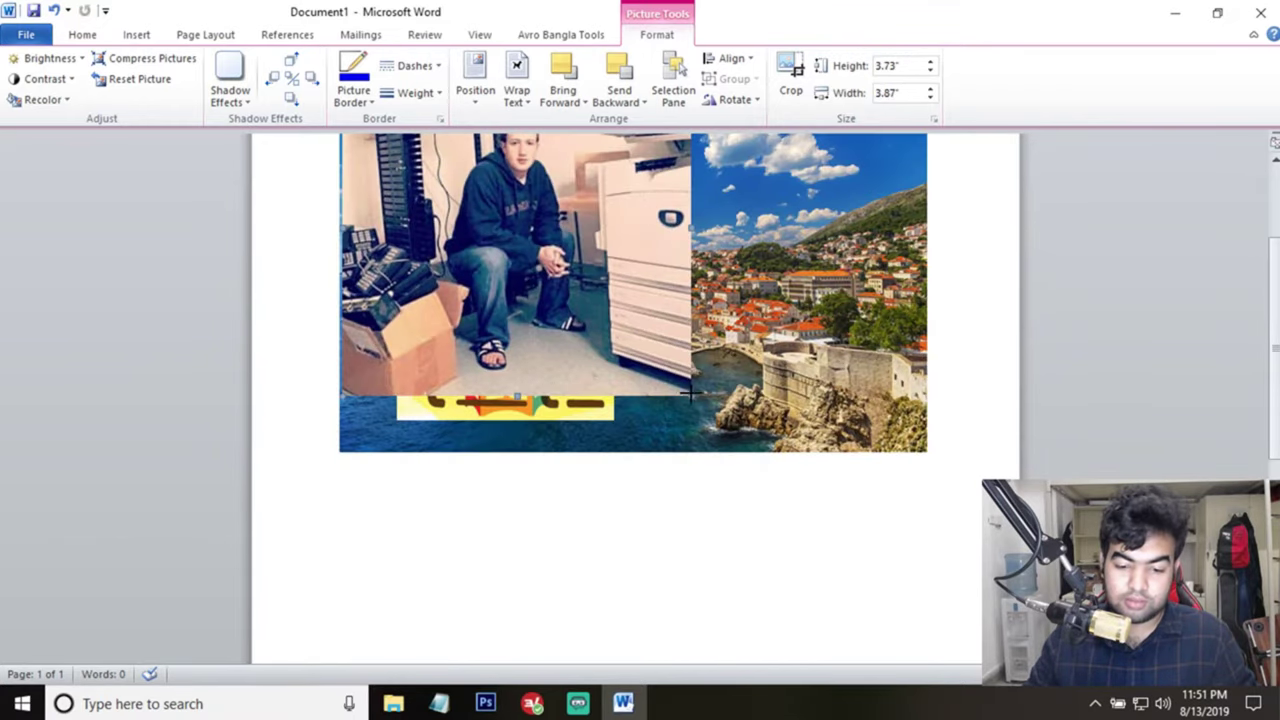
pyautogui.moveTo(690, 393); pyautogui.dragTo(624, 338)
pyautogui.scroll(3, 640, 345)
pyautogui.moveTo(624, 512); pyautogui.dragTo(603, 490)
pyautogui.moveTo(659, 389); pyautogui.dragTo(740, 405)
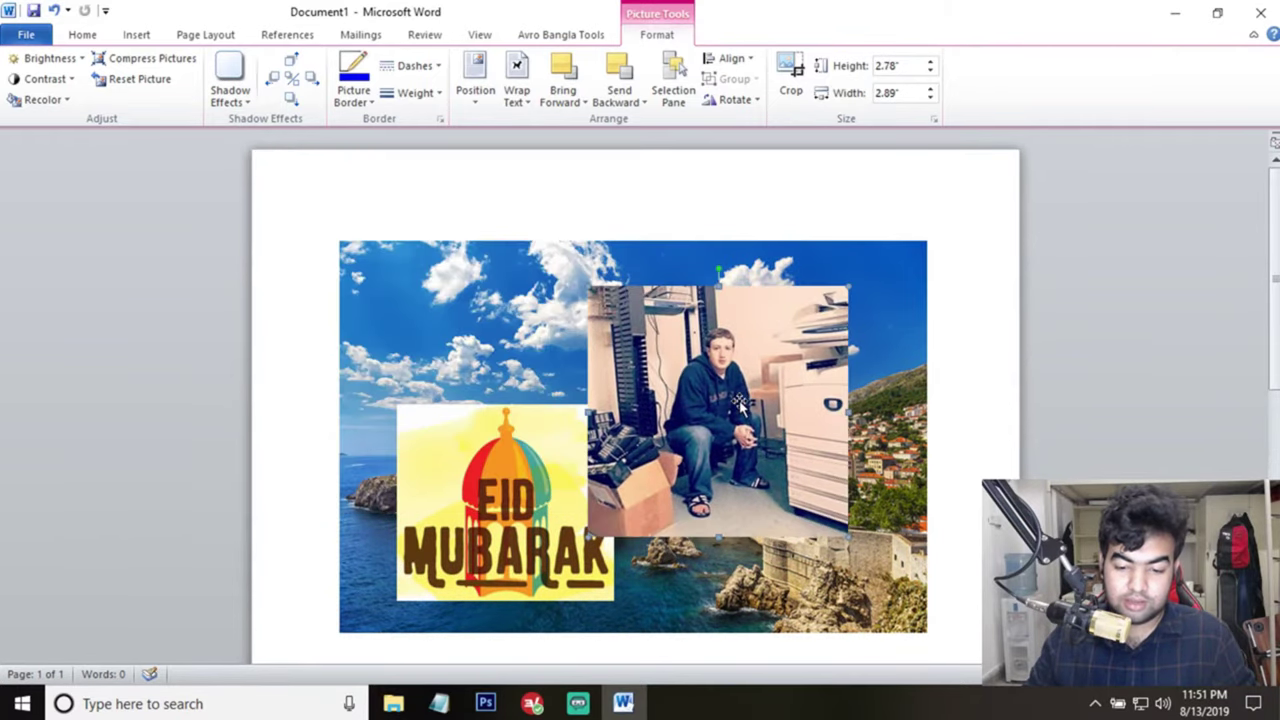
# Step: Crop the portrait photo's edges down to 2.34" by 2.24"
pyautogui.click(791, 80)
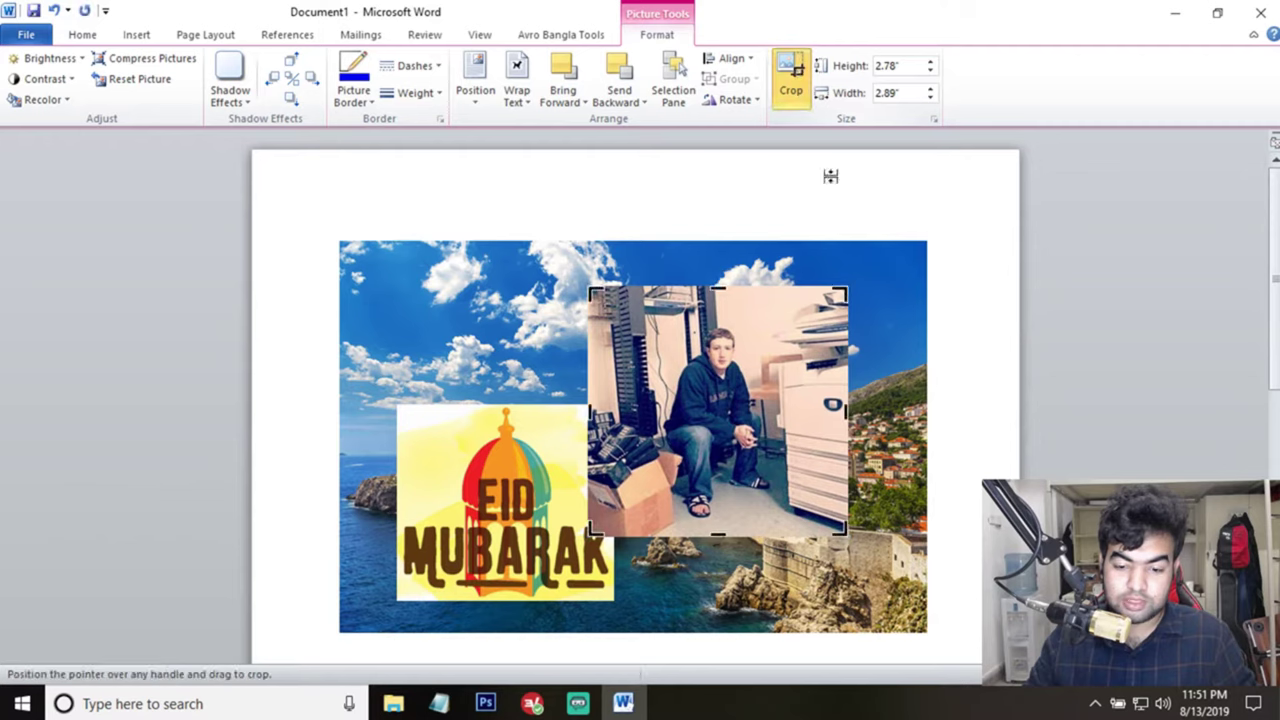
pyautogui.moveTo(840, 295); pyautogui.dragTo(802, 322)
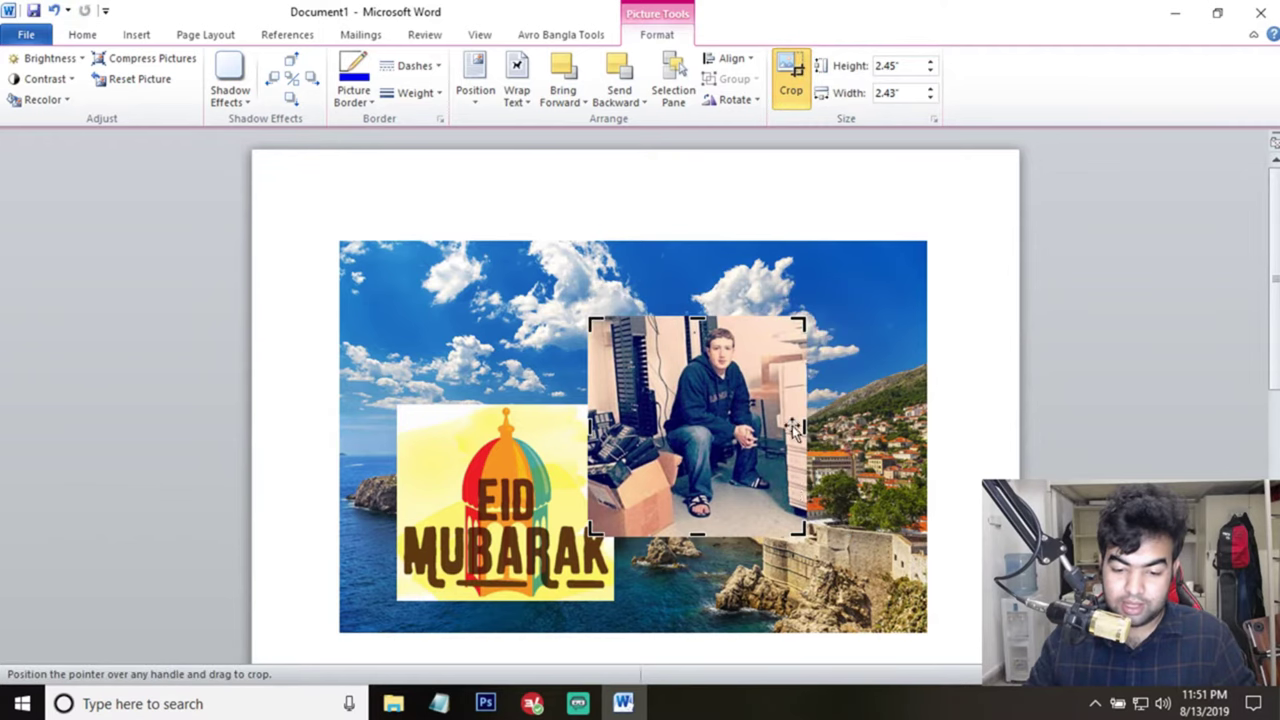
pyautogui.moveTo(594, 531)
pyautogui.mouseDown()
pyautogui.moveTo(606, 510)
pyautogui.moveTo(606, 527)
pyautogui.mouseUp()
pyautogui.click(607, 530)
pyautogui.click(678, 503)
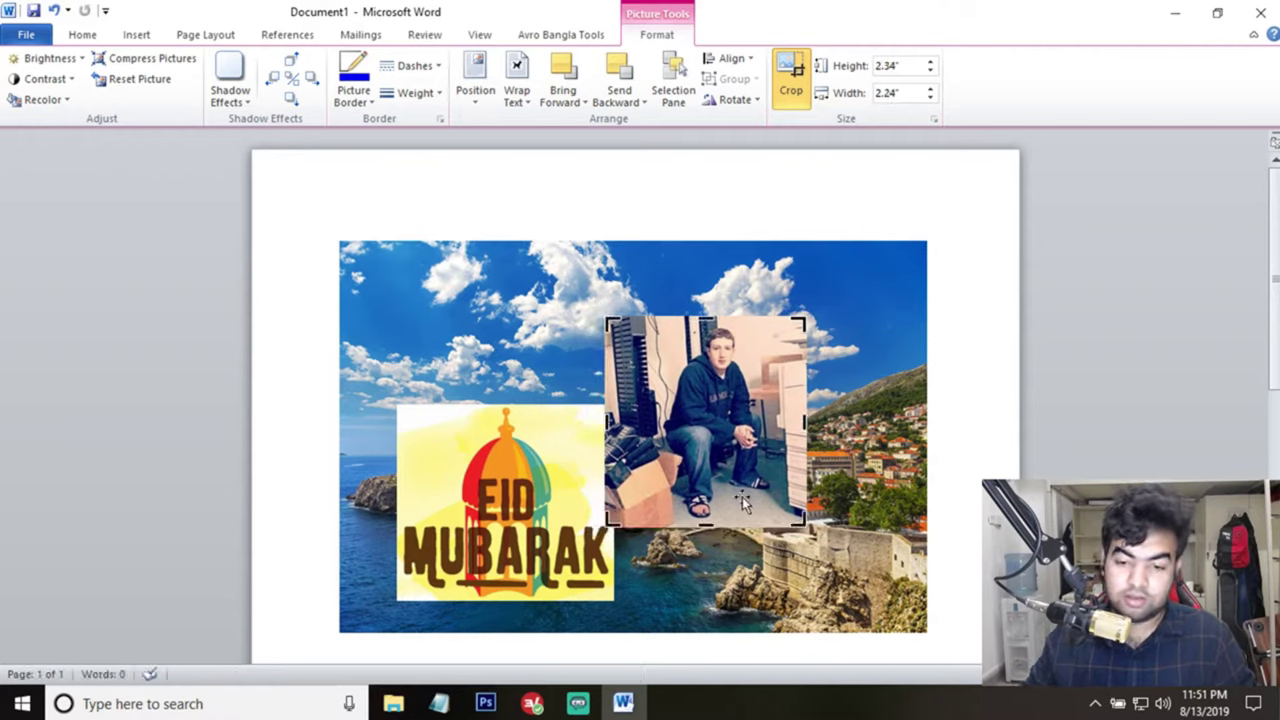
pyautogui.click(795, 85)
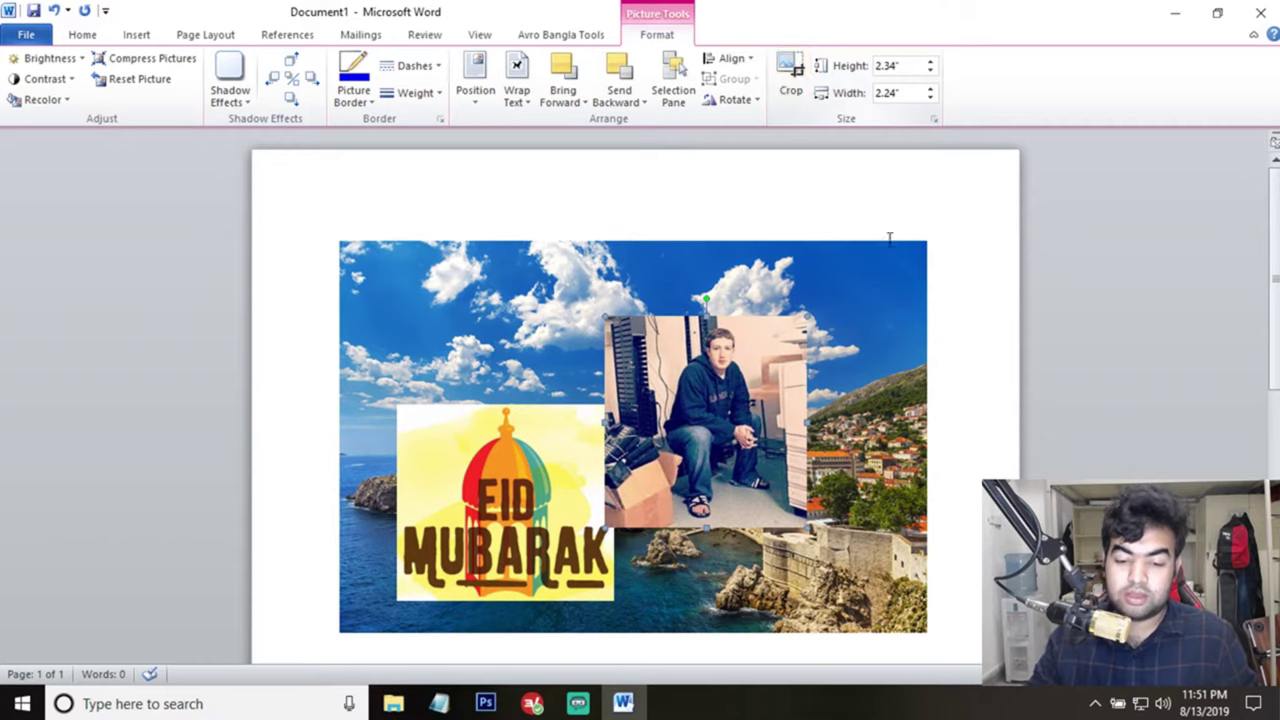
# Step: Drag the cropped portrait photo up and right onto the Dubrovnik photo's upper-right corner
pyautogui.moveTo(739, 470); pyautogui.dragTo(832, 424)
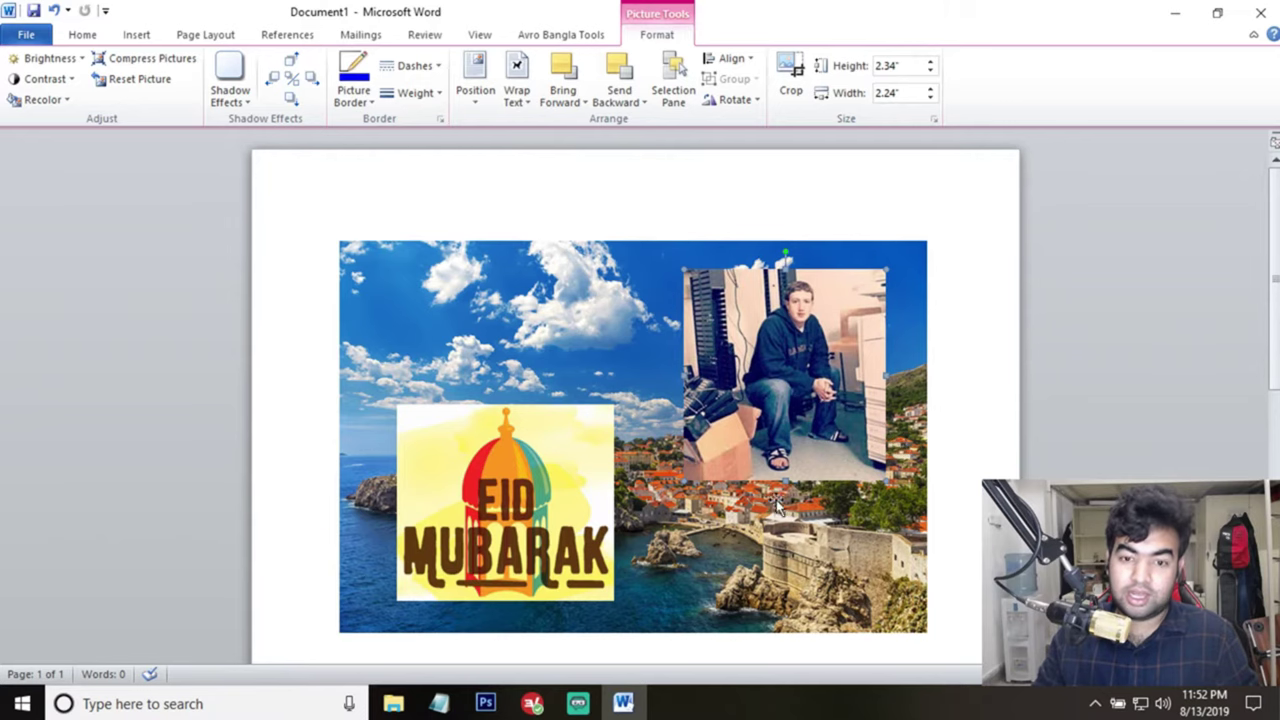
pyautogui.scroll(-3, 708, 466)
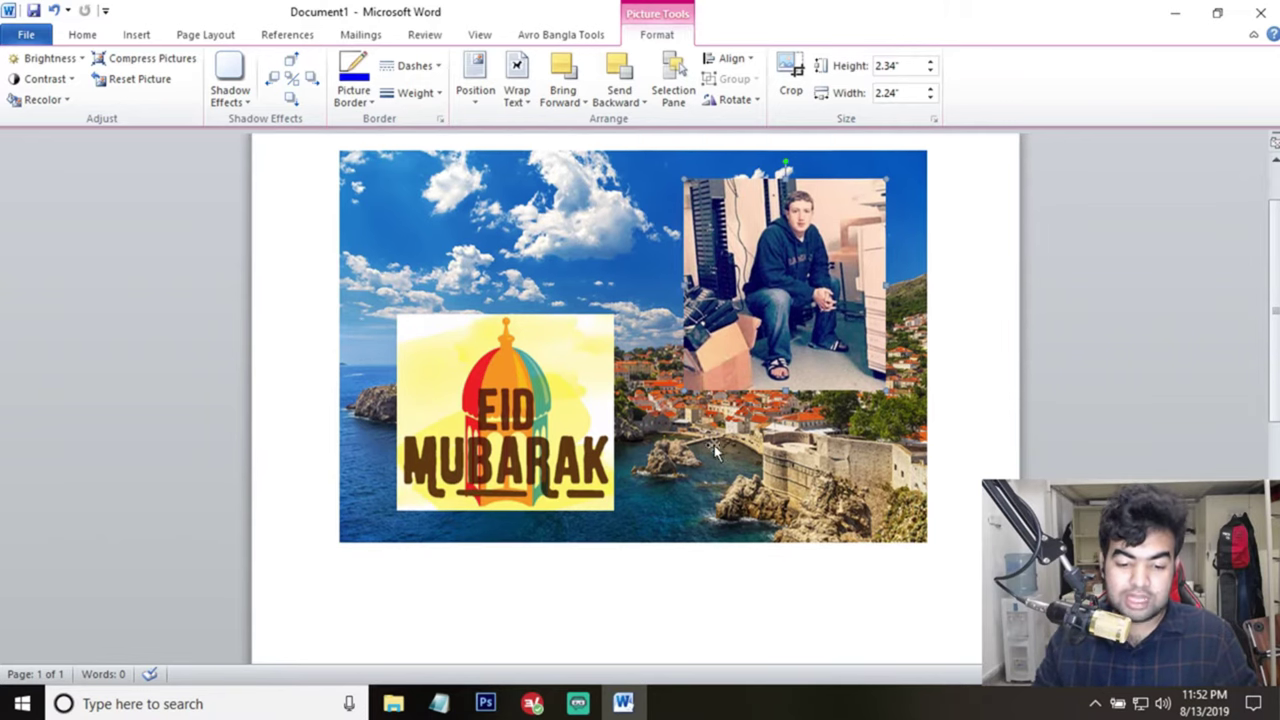
pyautogui.scroll(1, 758, 503)
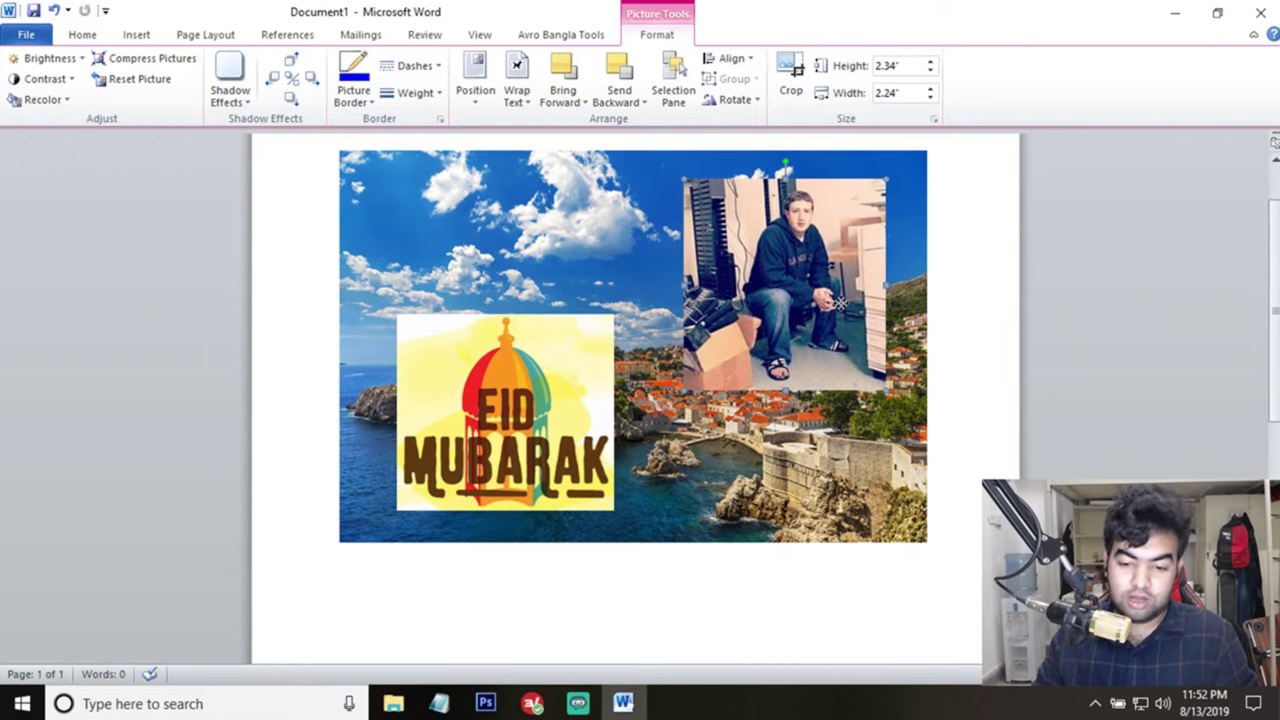
pyautogui.click(929, 367)
pyautogui.click(890, 440)
pyautogui.scroll(2, 858, 440)
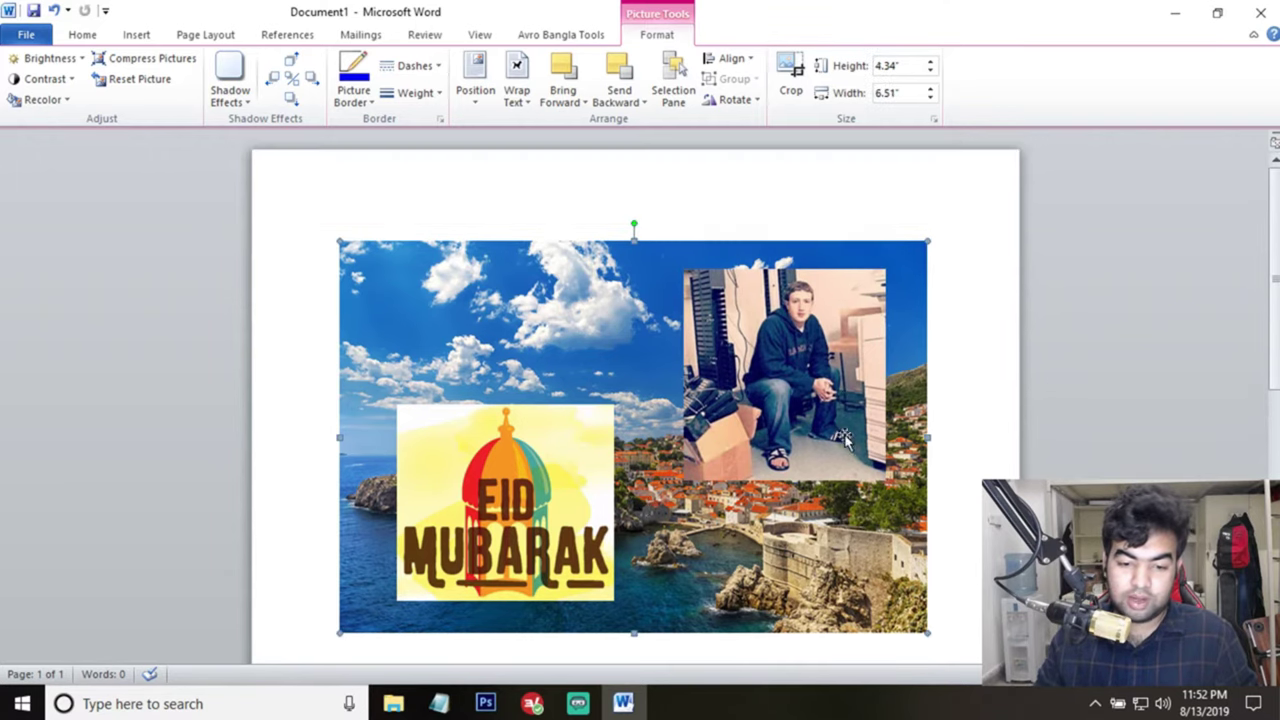
pyautogui.click(564, 66)
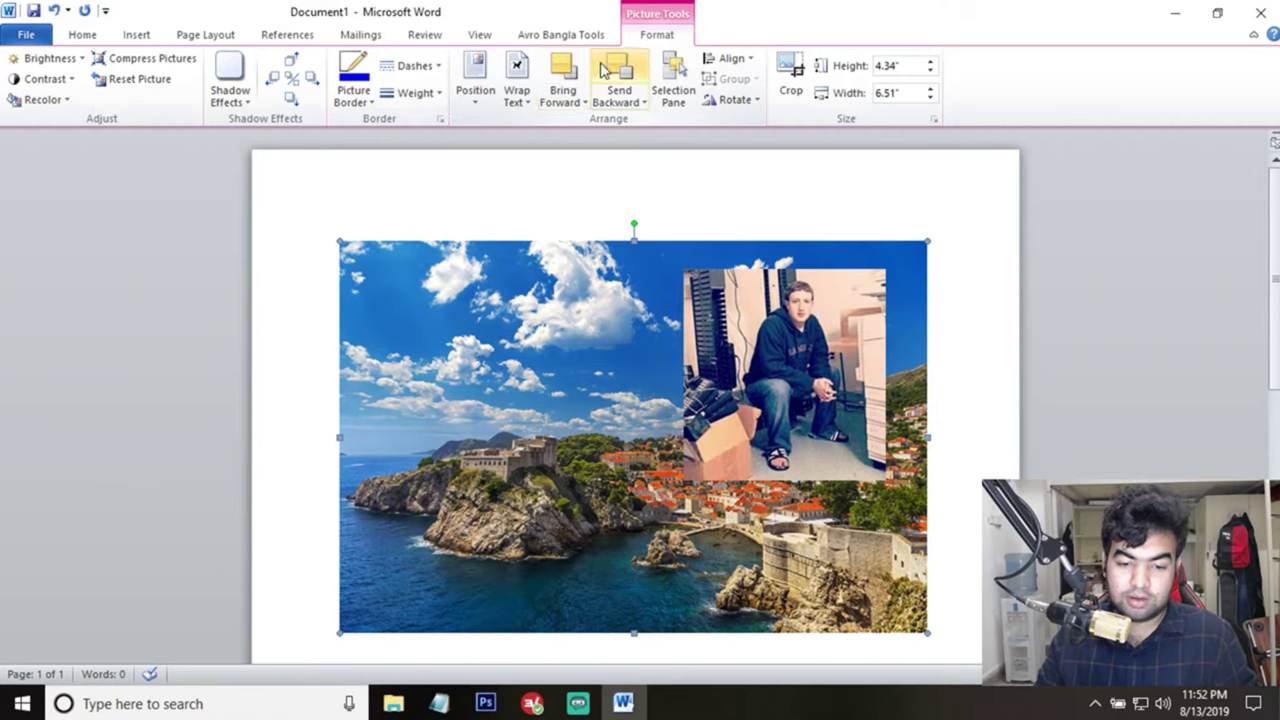
pyautogui.click(567, 75)
pyautogui.click(616, 66)
pyautogui.click(616, 66)
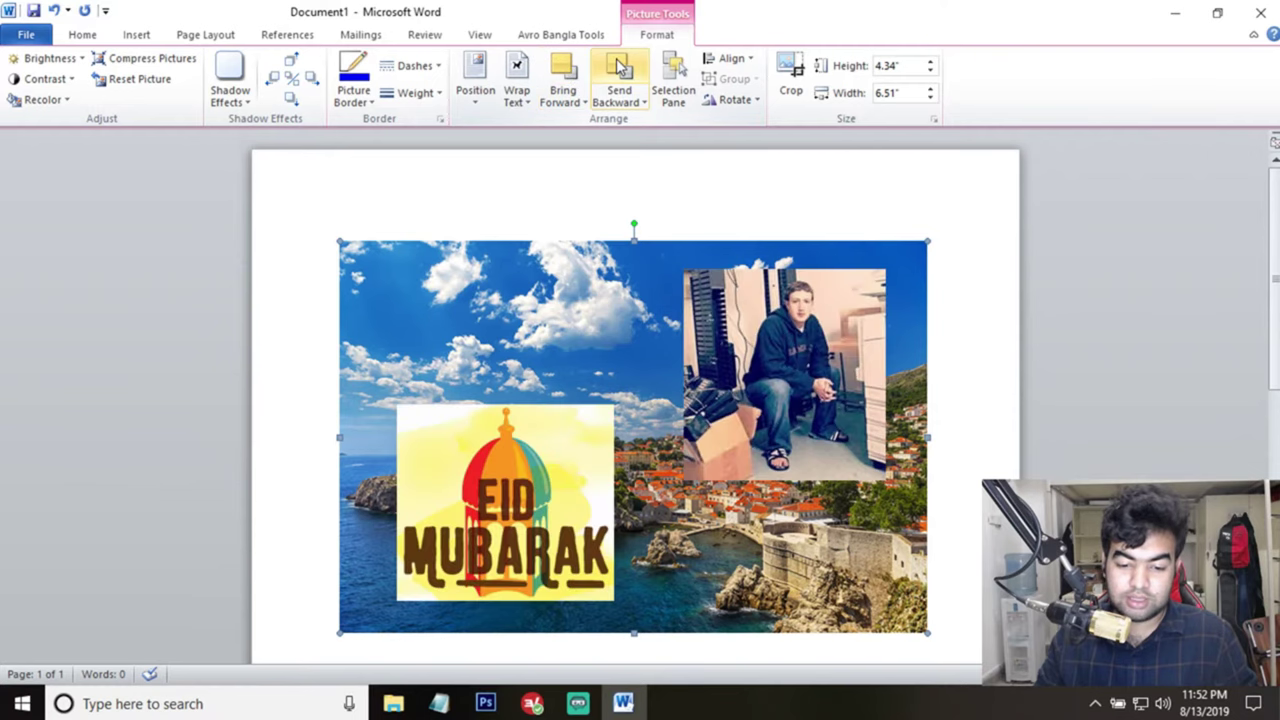
pyautogui.click(793, 347)
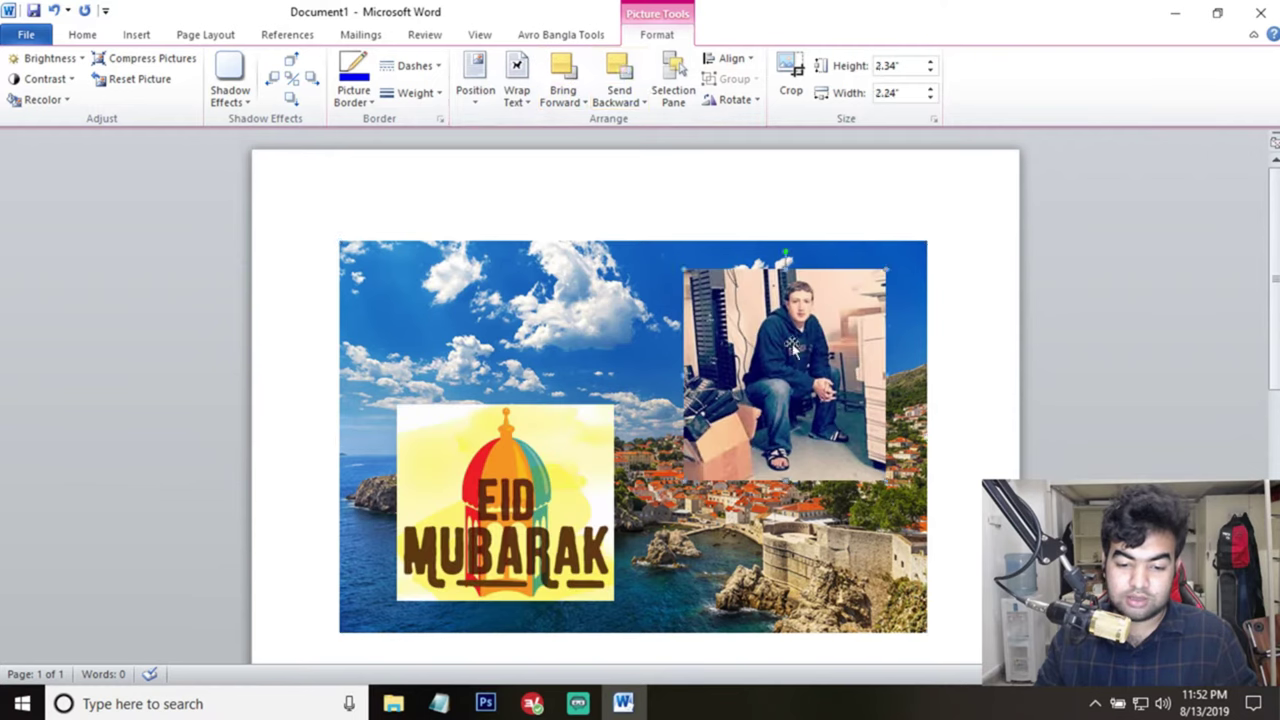
pyautogui.click(620, 66)
pyautogui.click(563, 68)
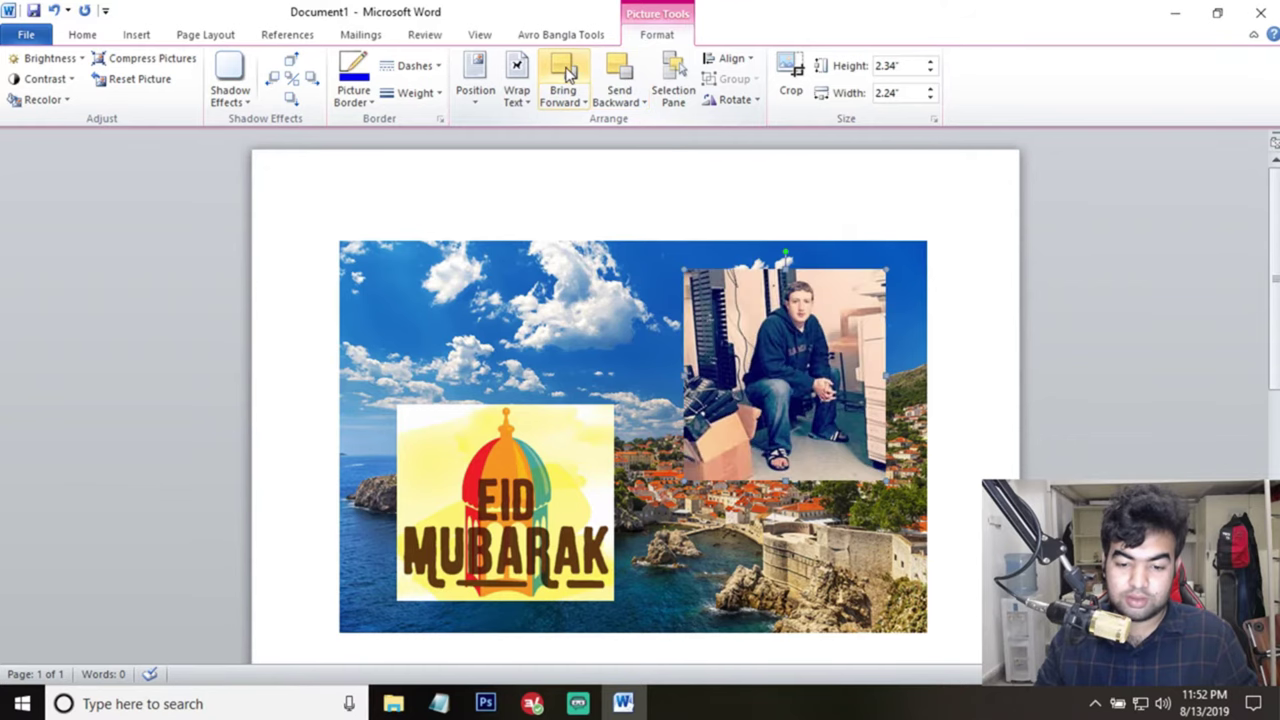
pyautogui.click(972, 390)
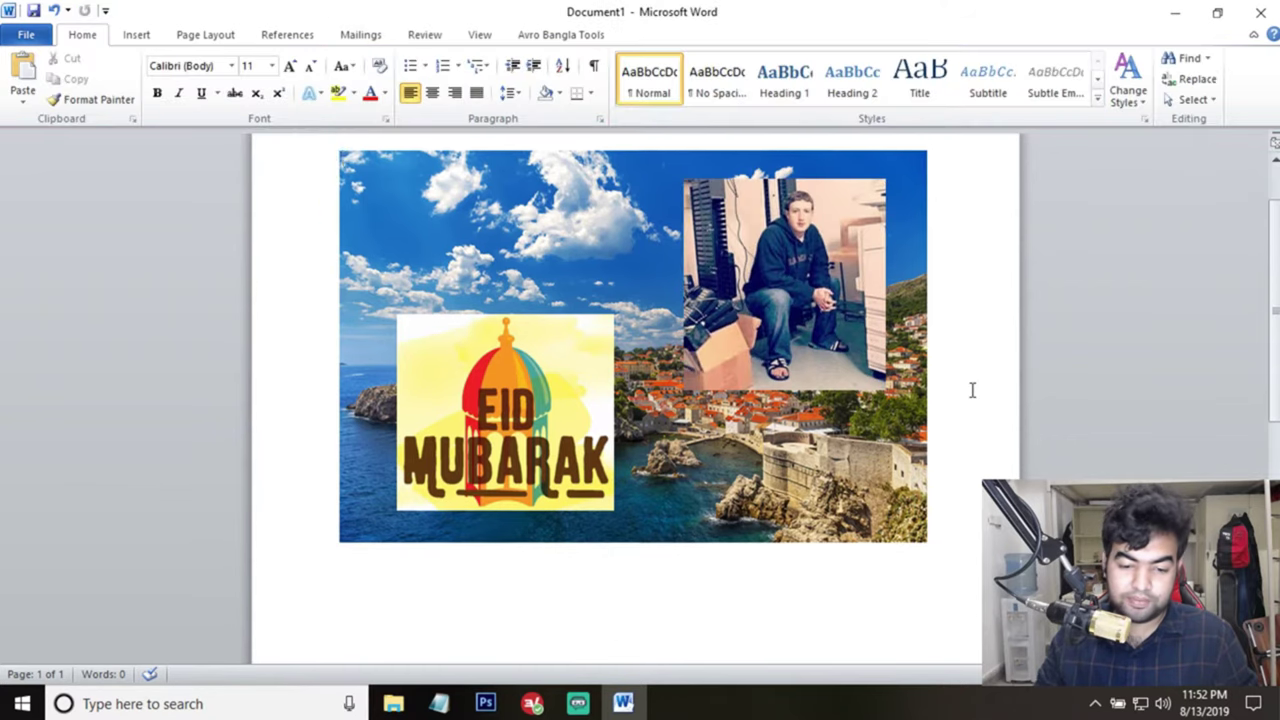